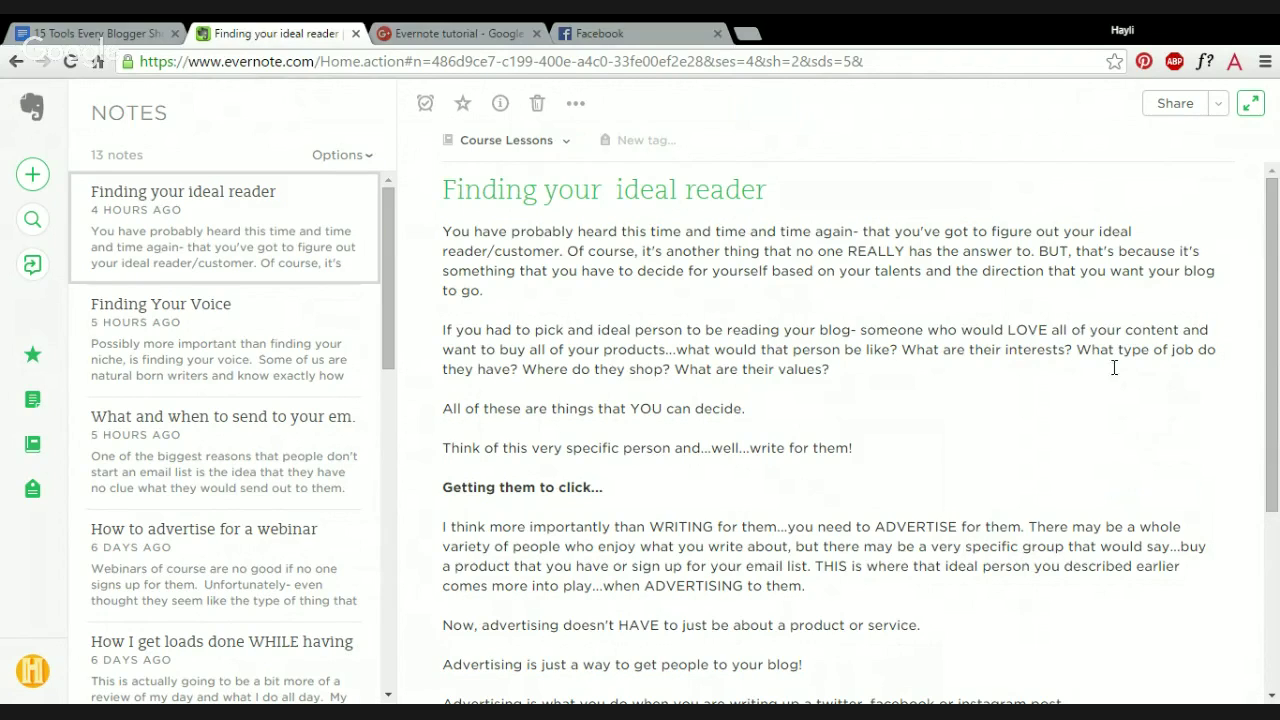
Create a new notebook titled "Webinar Posts"
left_click(33, 446)
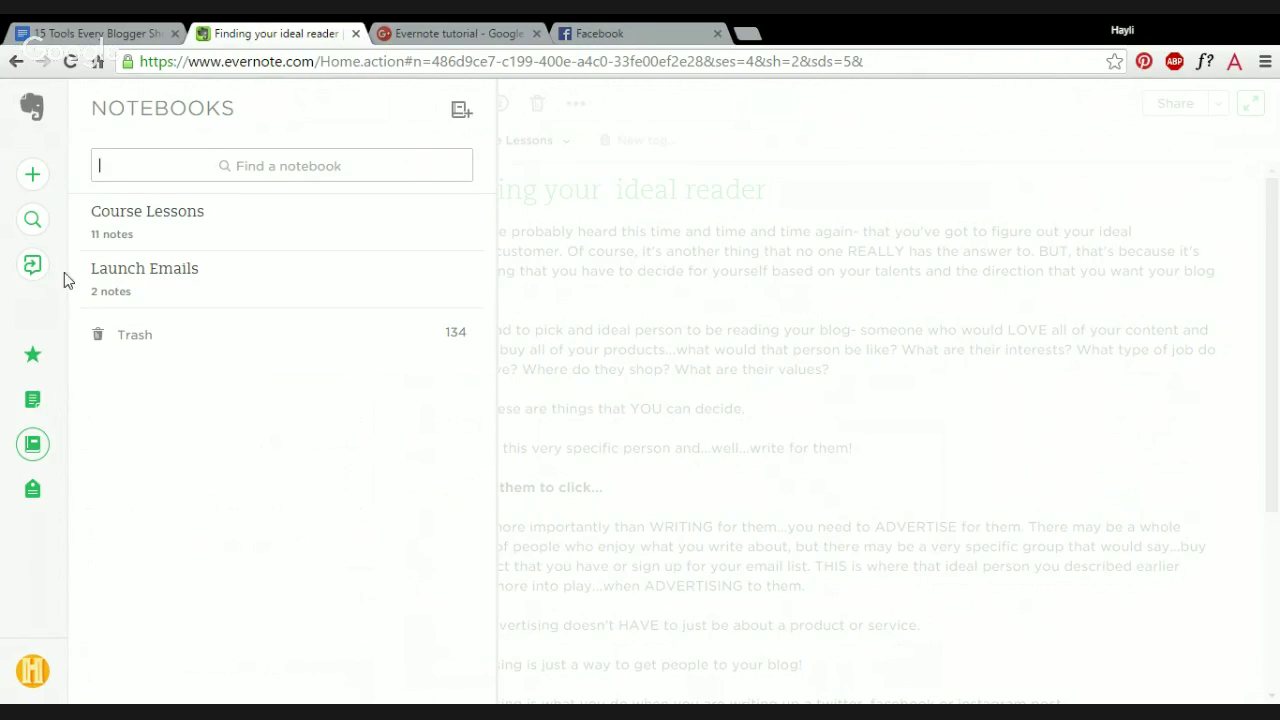
left_click(461, 113)
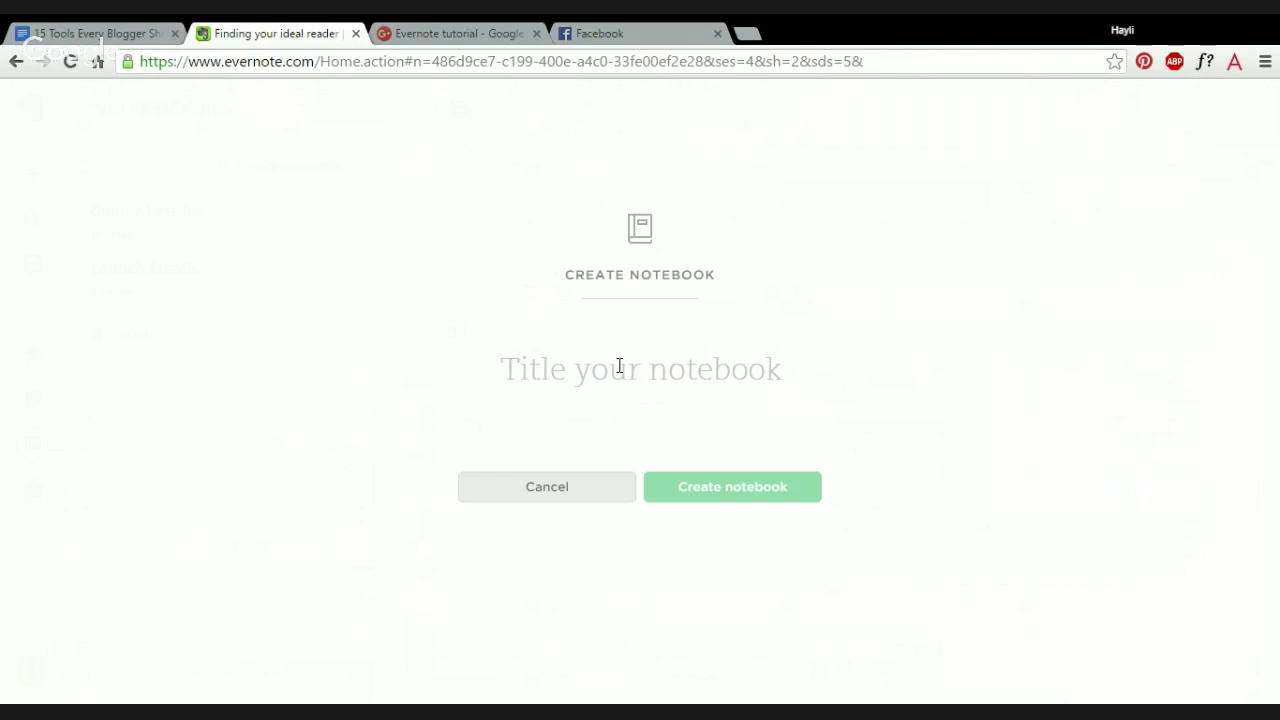
type("We")
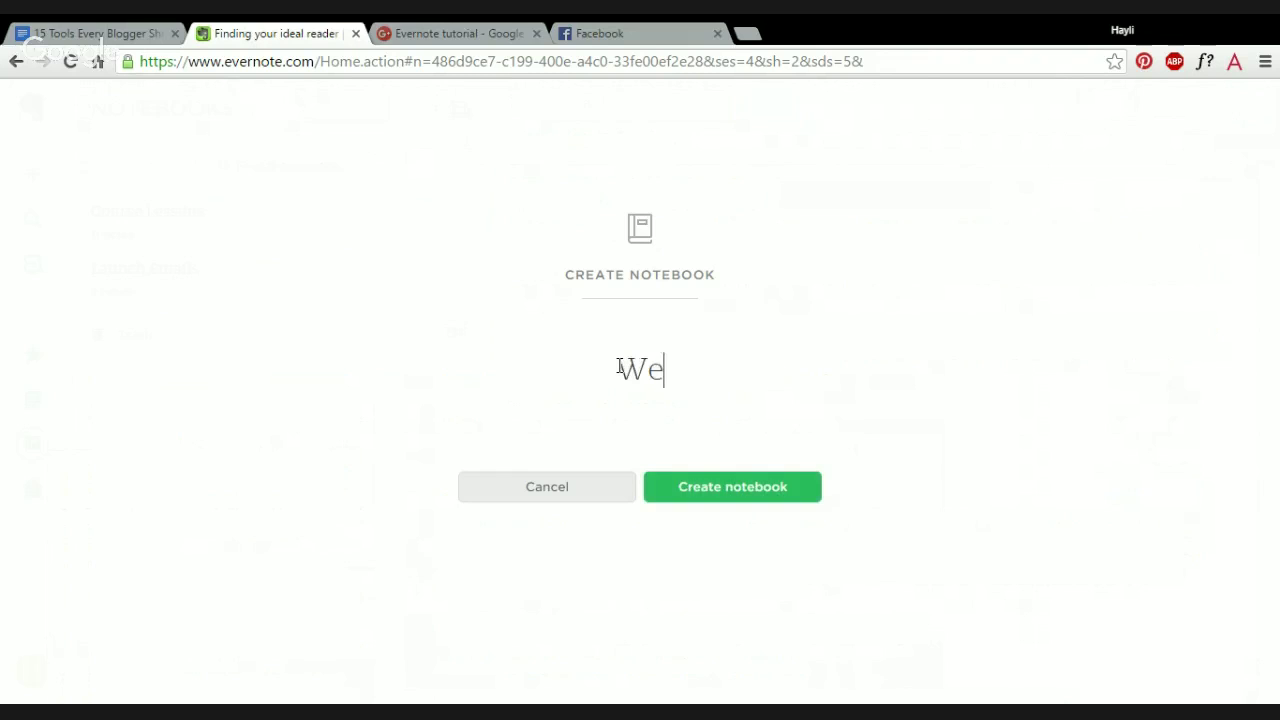
type("binar Posts")
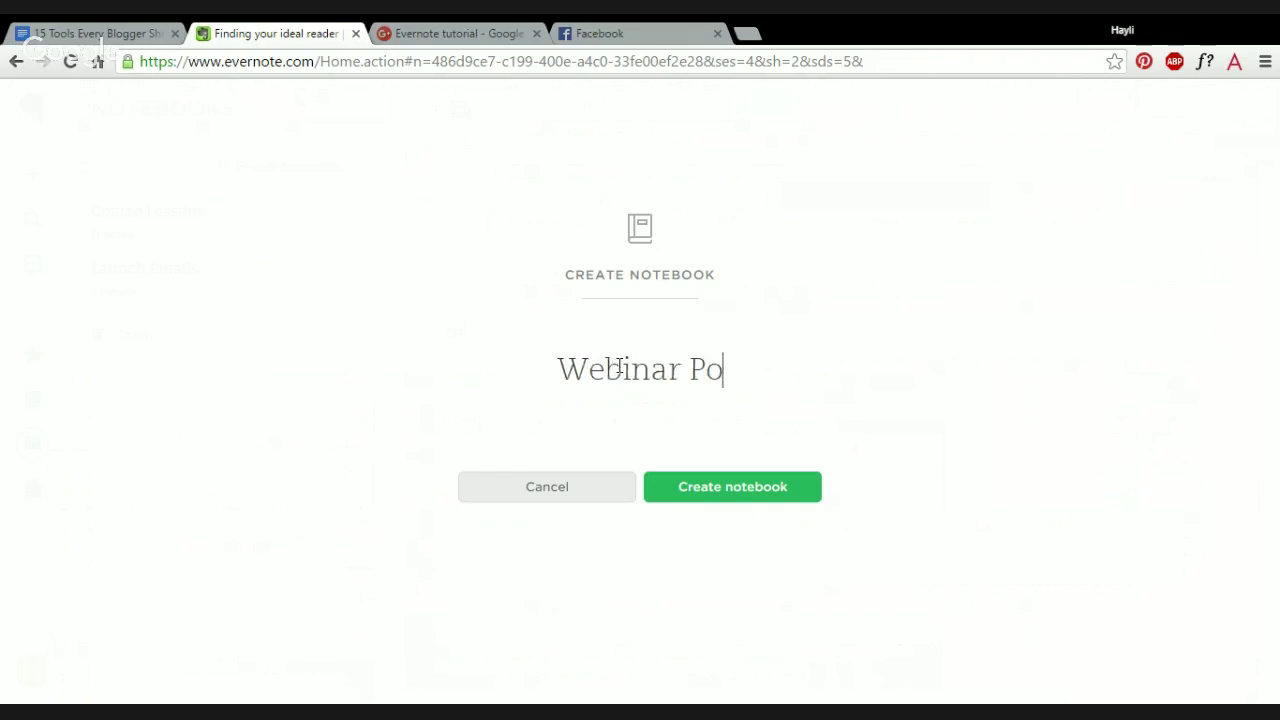
left_click(715, 500)
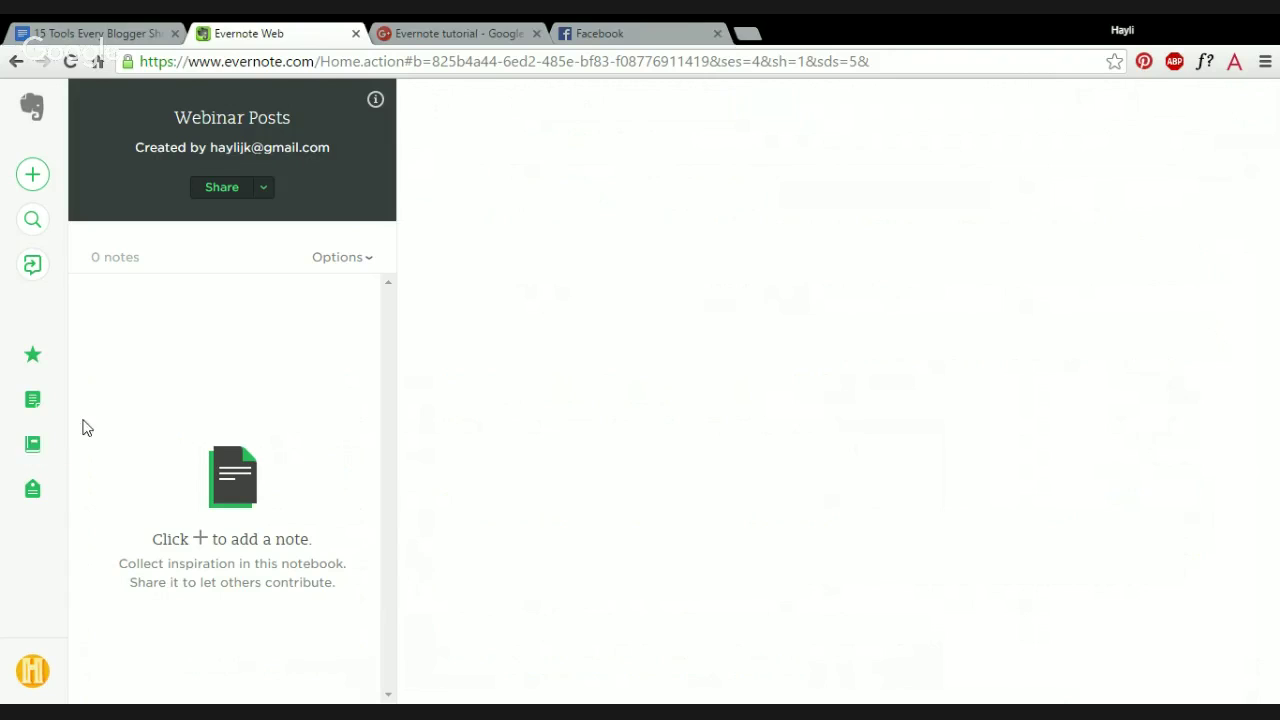
Add a note titled "Webinars 101" to the Webinar Posts notebook with the body text "blah blah"
left_click(32, 185)
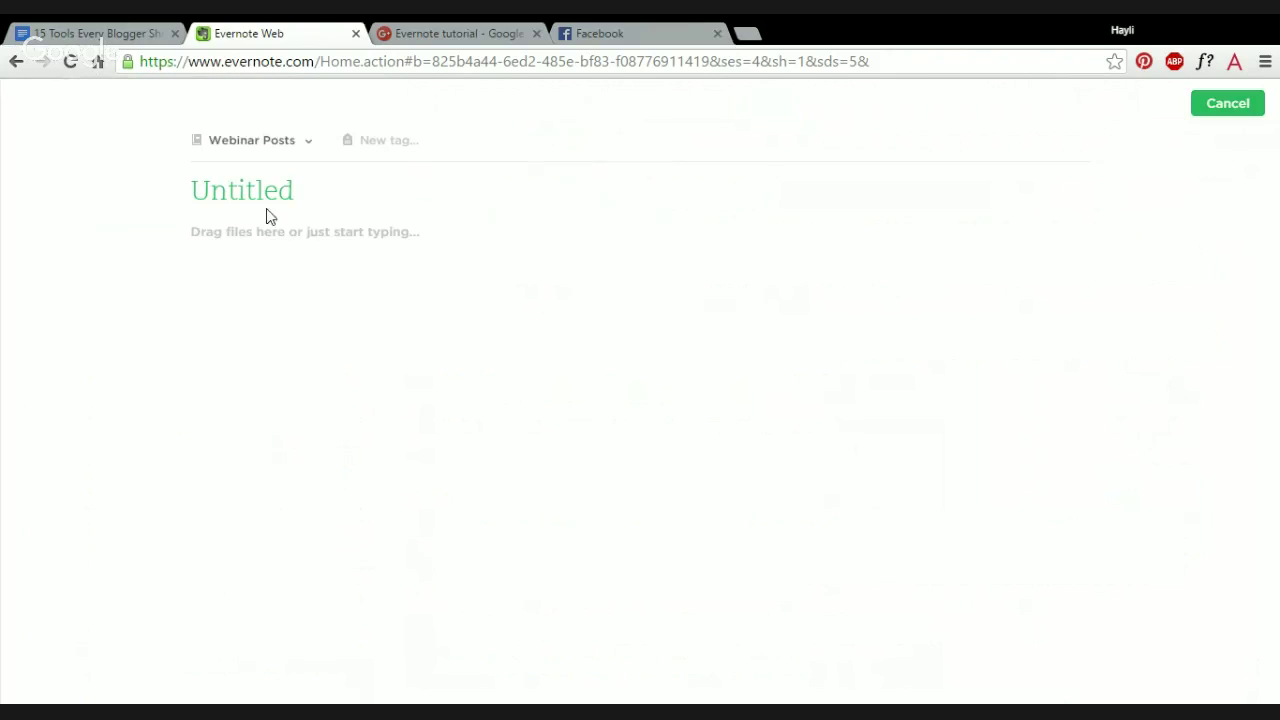
left_click(270, 195)
type("Webinars 101")
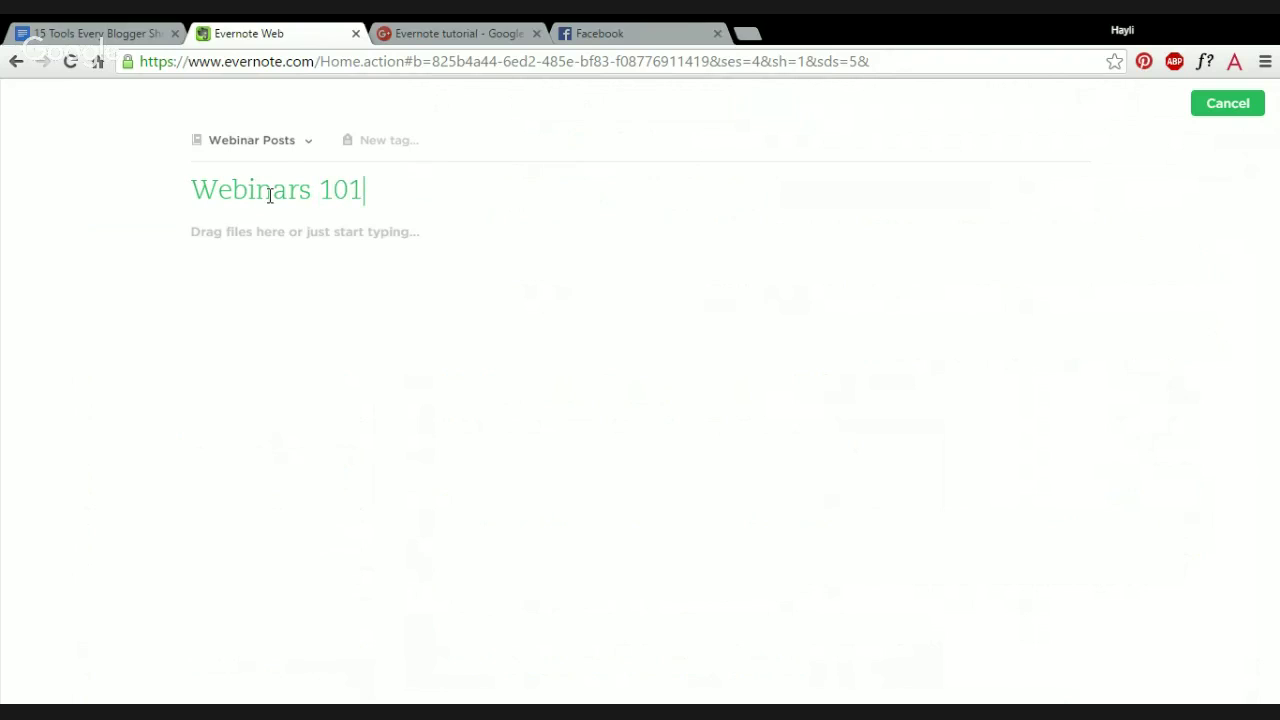
left_click(279, 253)
type("bl")
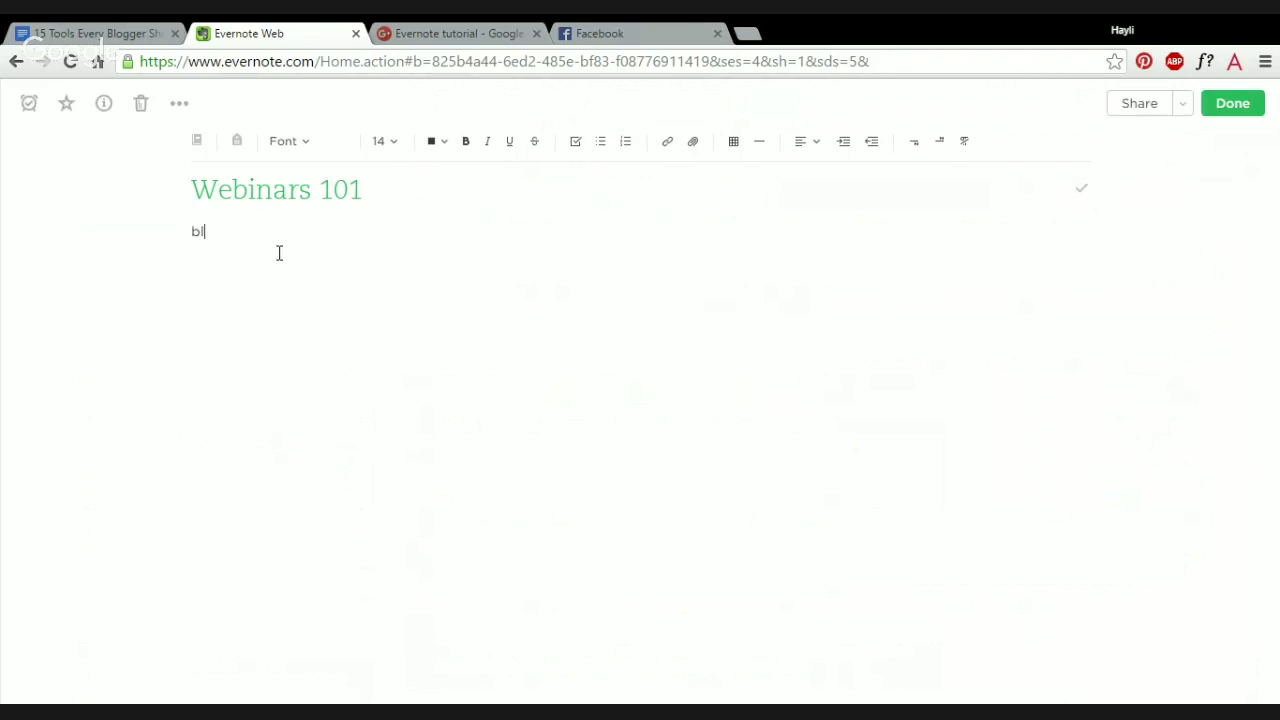
type("ah blah")
View the font choices, then try bold, italic, underline and strikethrough on the "blah blah" text and undo
left_click(309, 148)
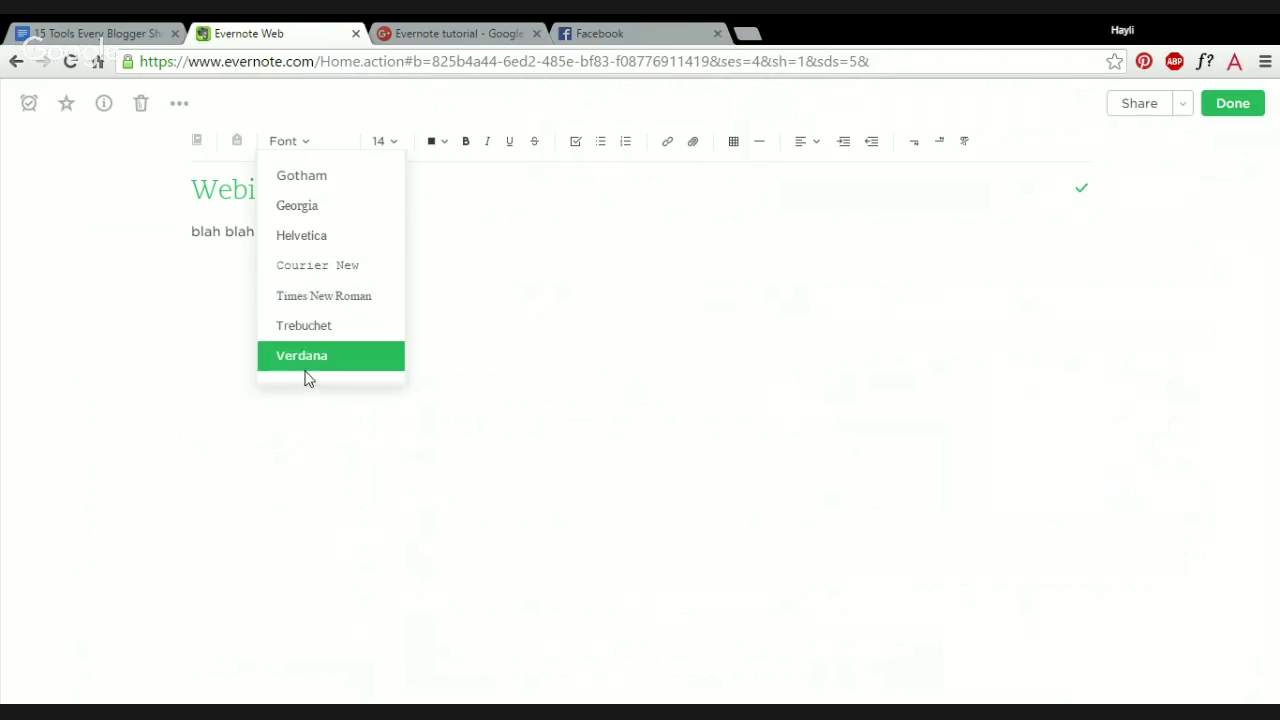
left_click(494, 237)
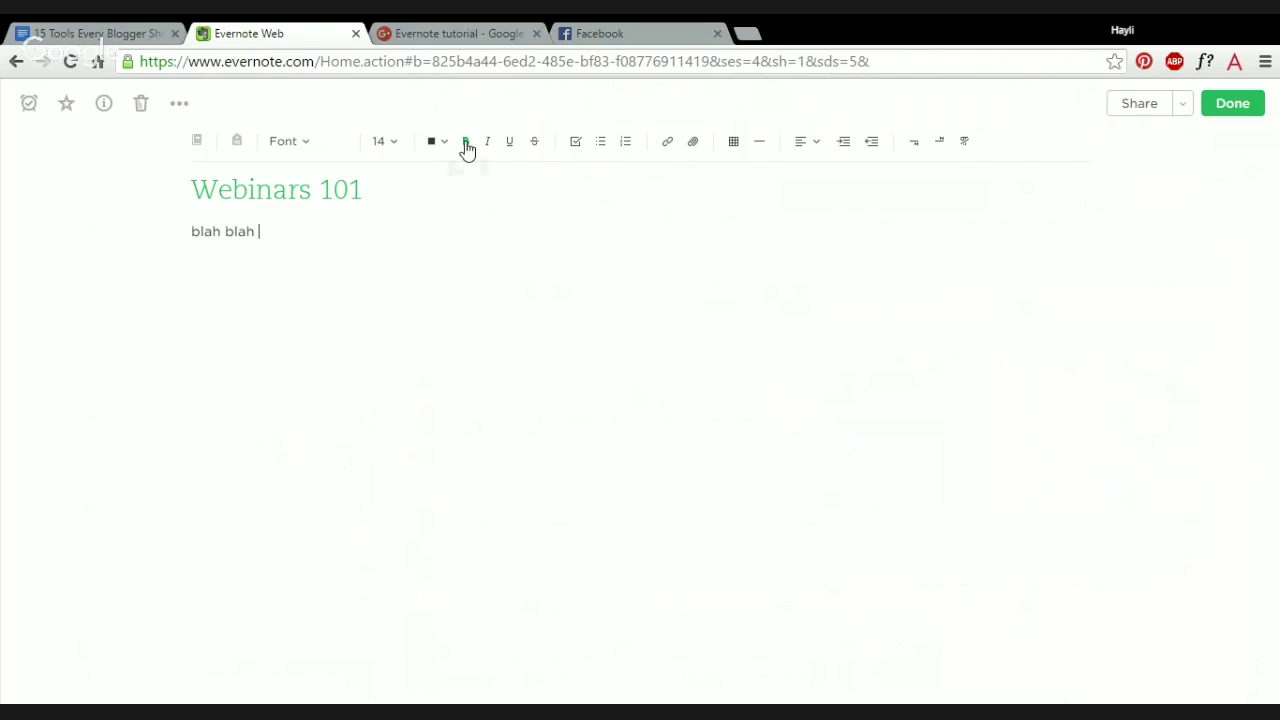
left_click_drag(253, 235, 172, 233)
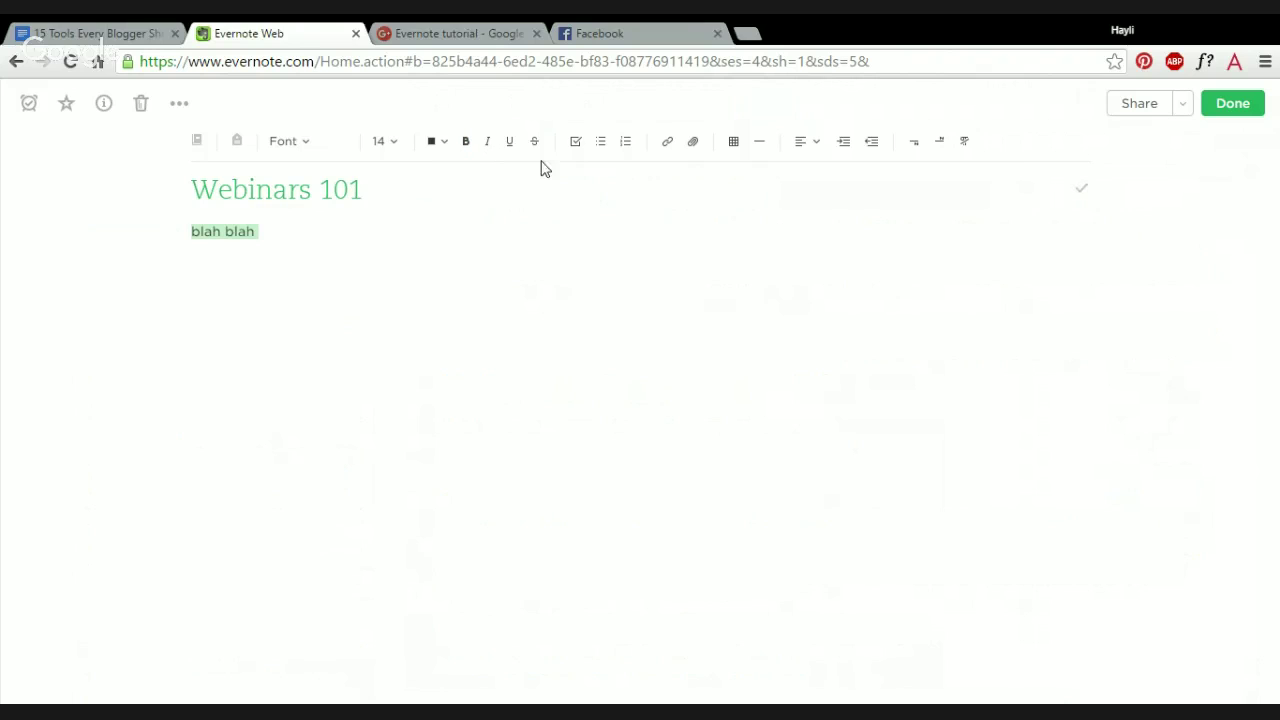
left_click(465, 141)
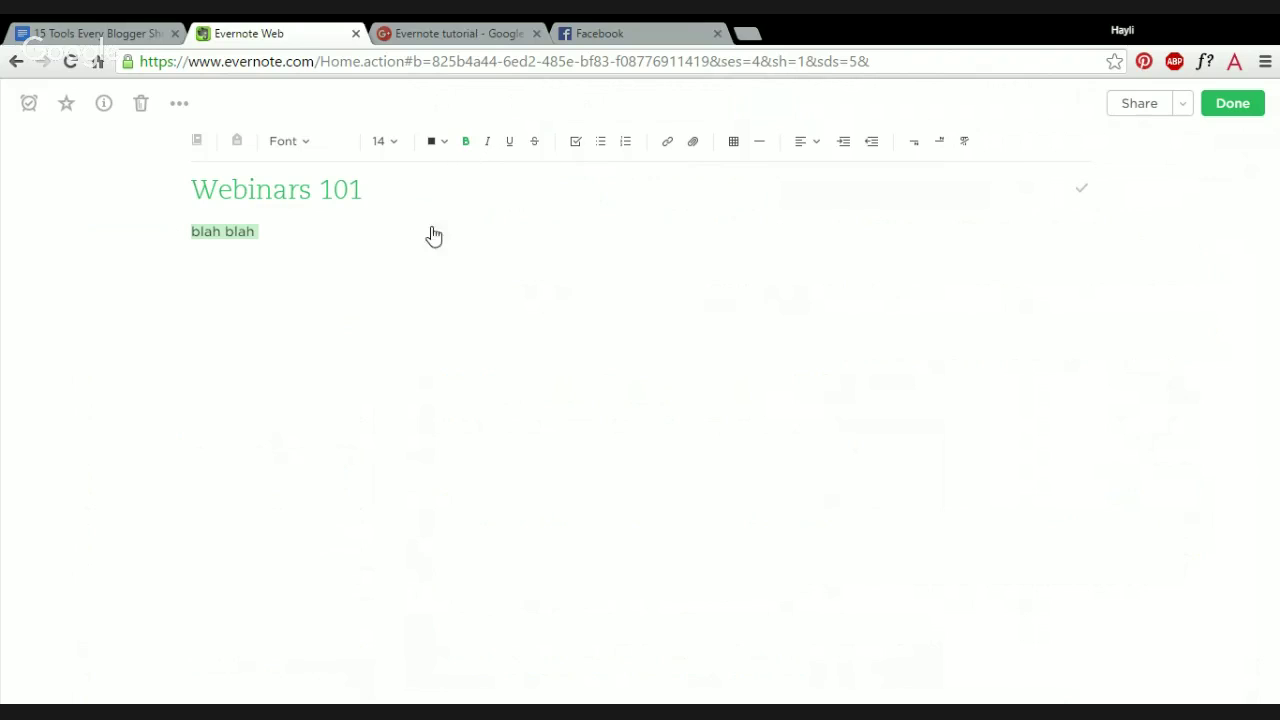
left_click(487, 142)
left_click(511, 146)
left_click(487, 145)
left_click(472, 147)
left_click(538, 150)
key("ctrl+z")
Add a checklist to the note body with the items "walk the dog" and "get groceries", and check both off
left_click(577, 145)
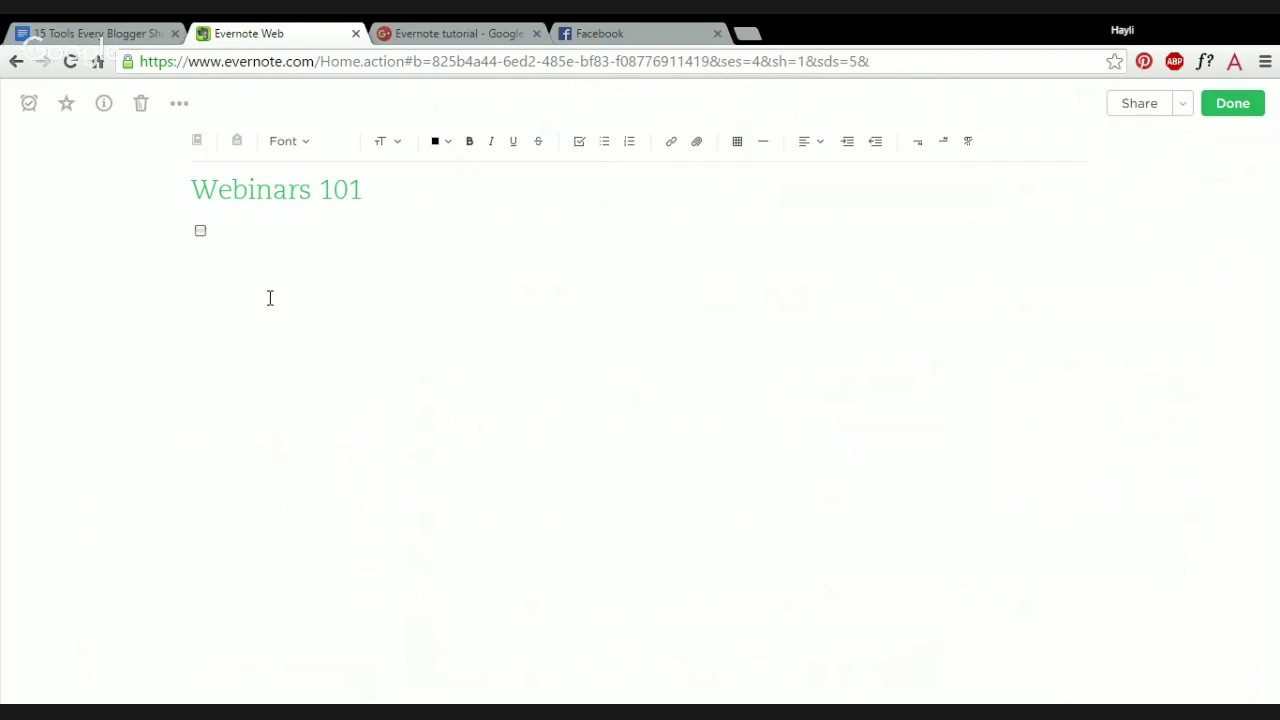
type("walk the")
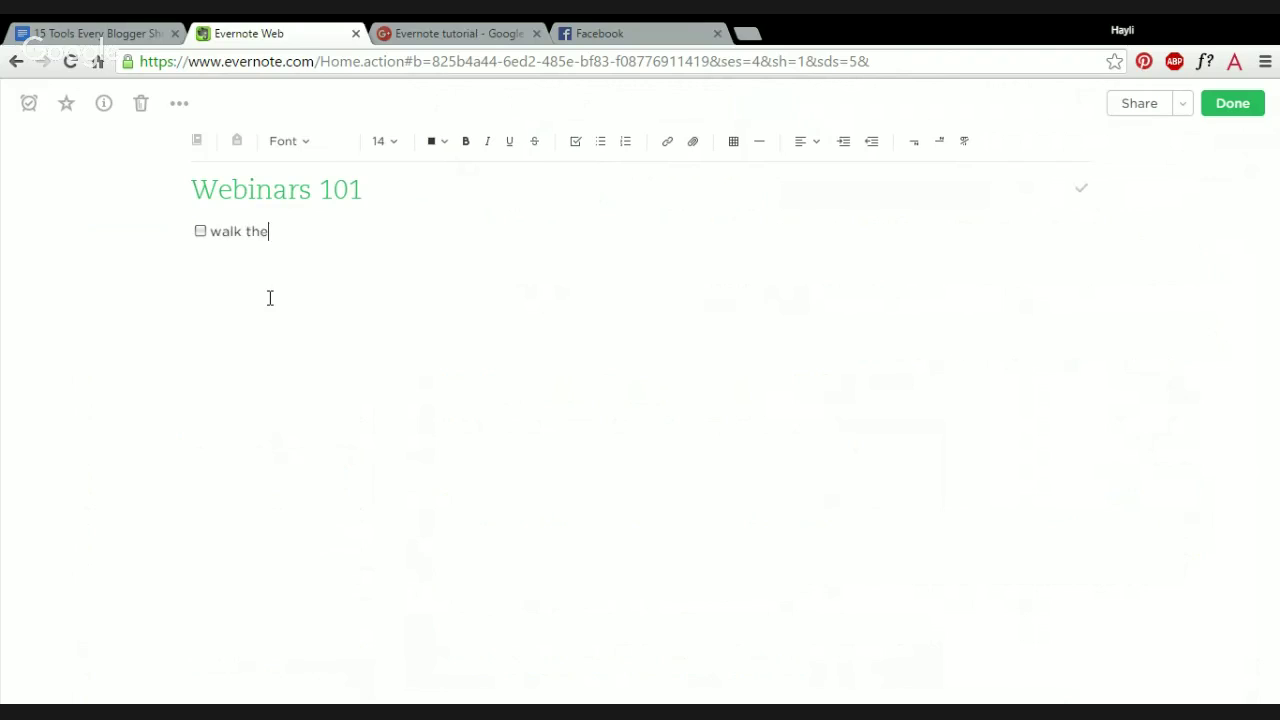
type(" dog")
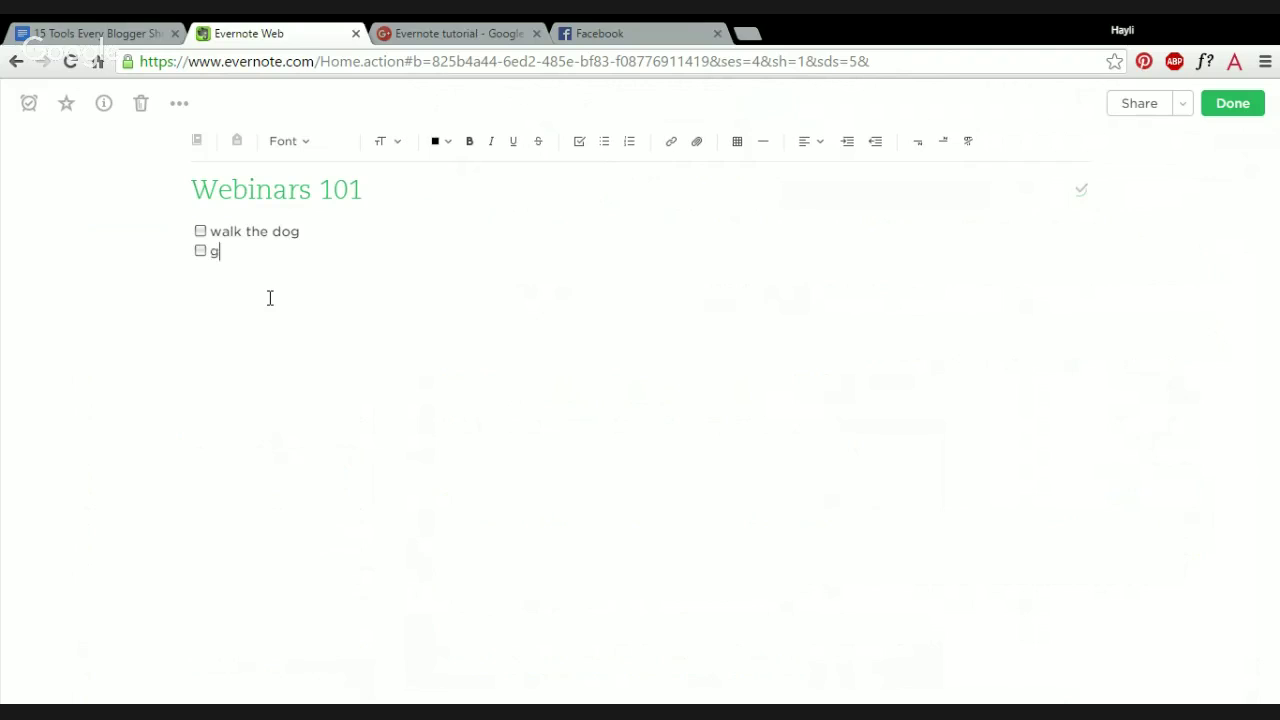
type(" get groceries")
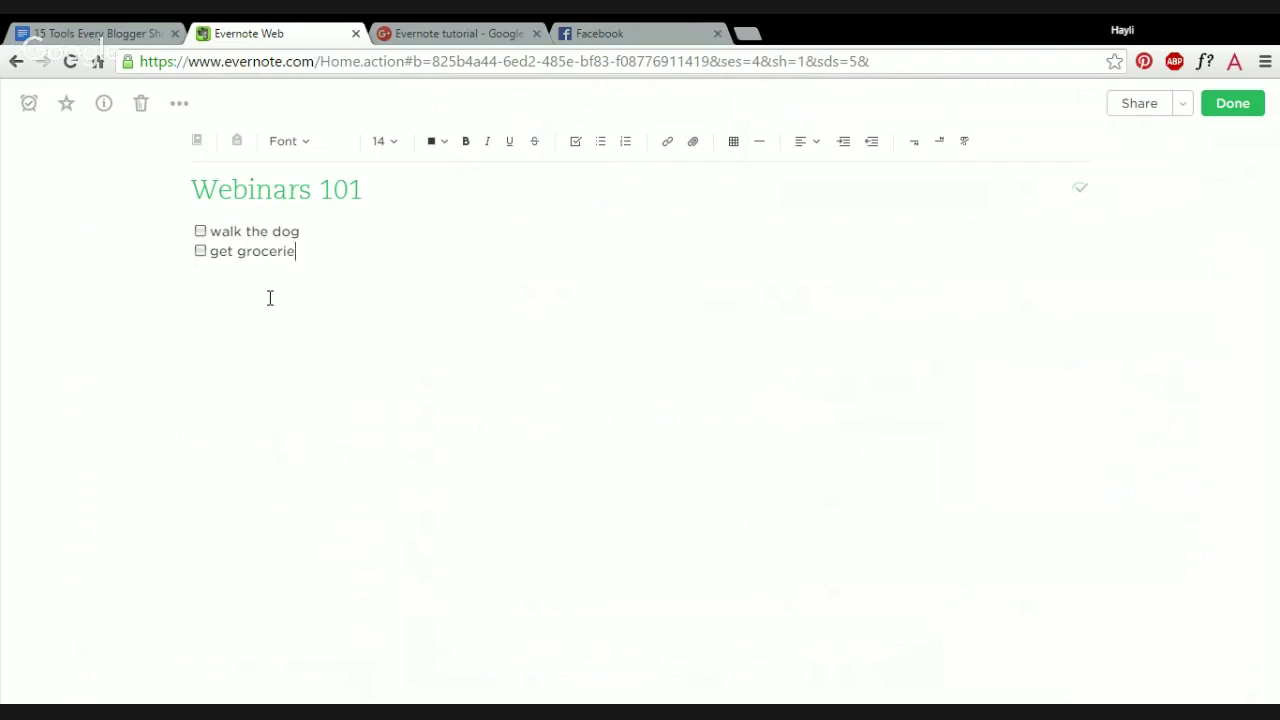
left_click(200, 251)
left_click(200, 231)
Delete both checklist items, try a bulleted list and start a numbered list in their place
left_click_drag(302, 251, 199, 234)
key("BackSpace")
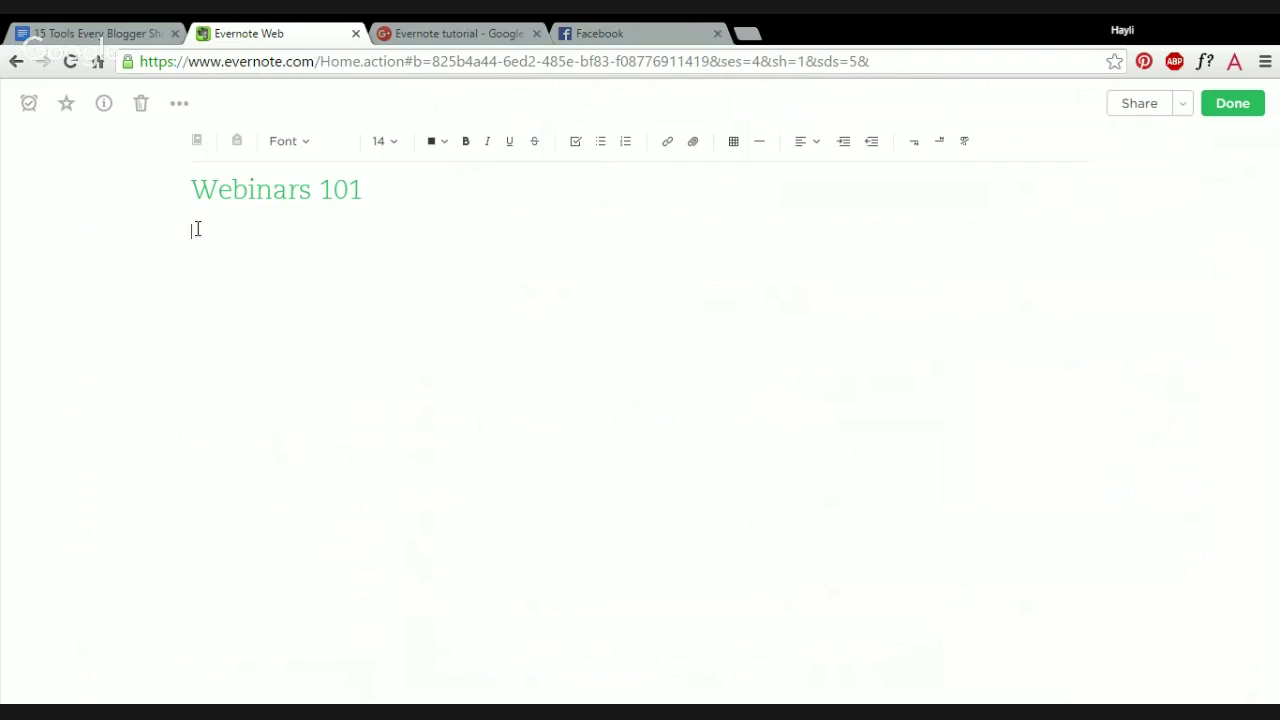
left_click(606, 157)
left_click(625, 150)
Open the file attachment dialog for the note and close it without attaching anything
left_click(696, 151)
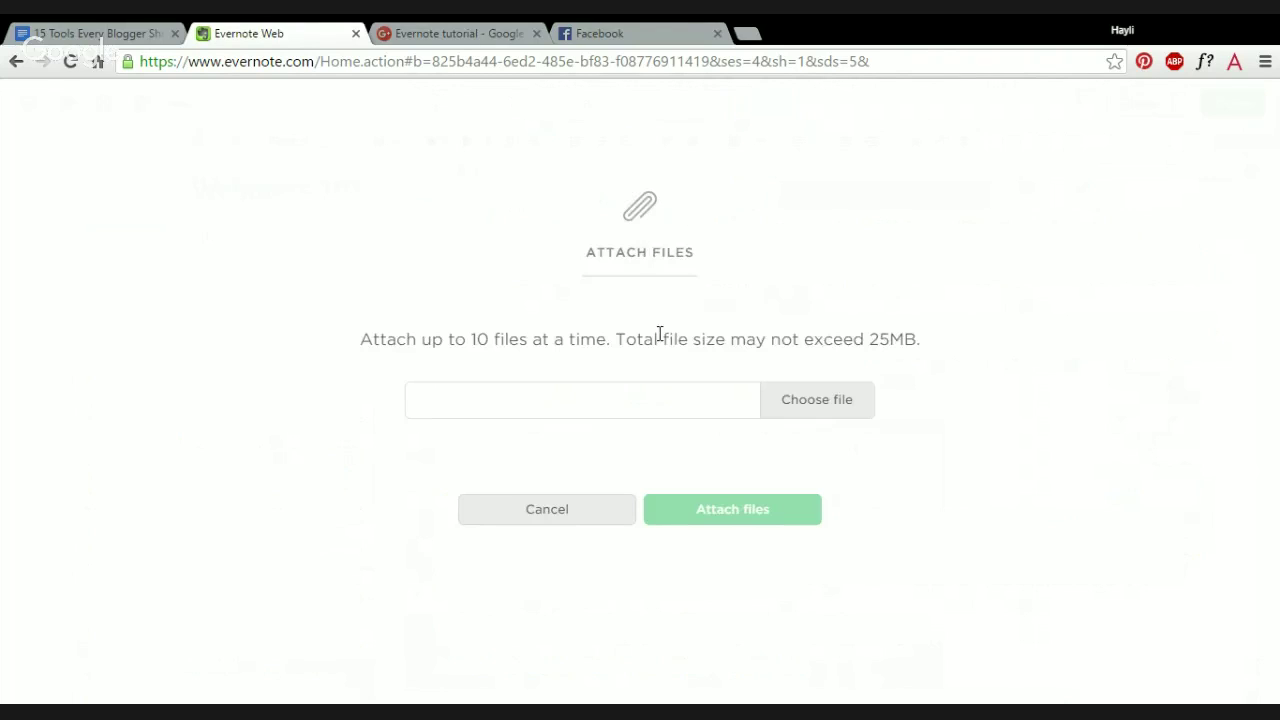
left_click(566, 526)
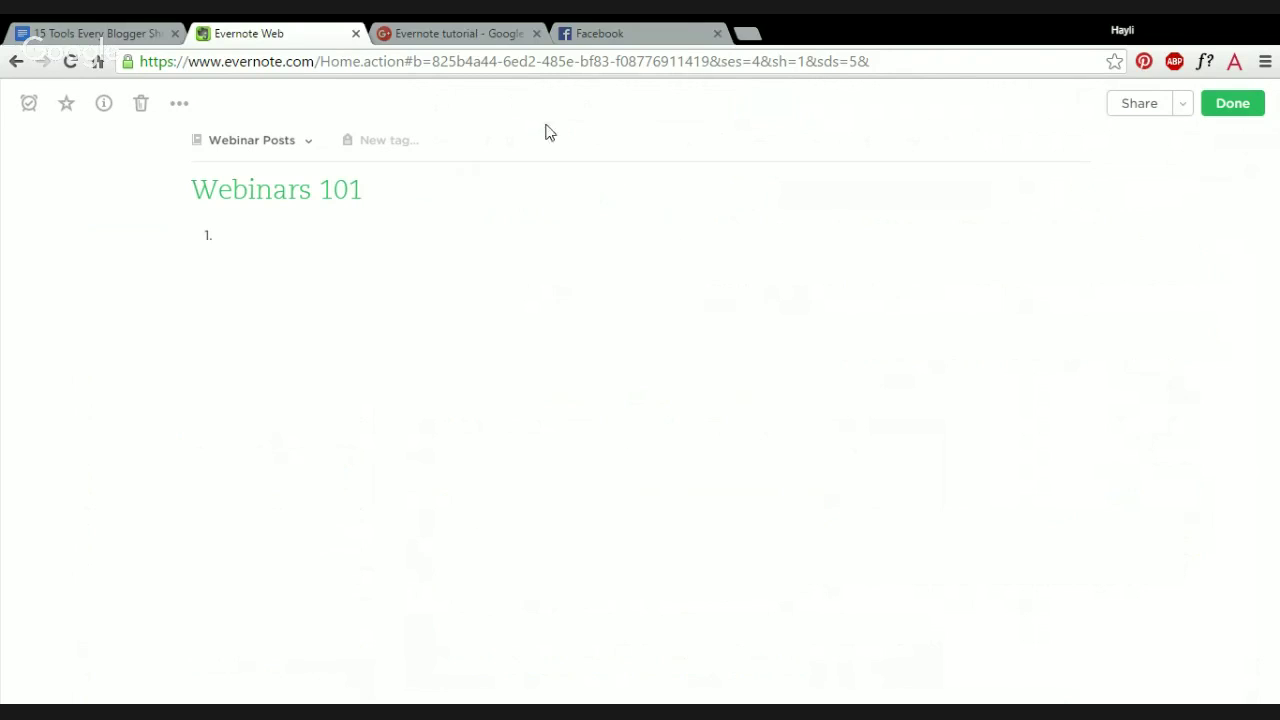
Enter "hdjkfsjlfdsa" and "dhfisalfjhkdsalf;" as two plain lines in the note body
left_click(317, 238)
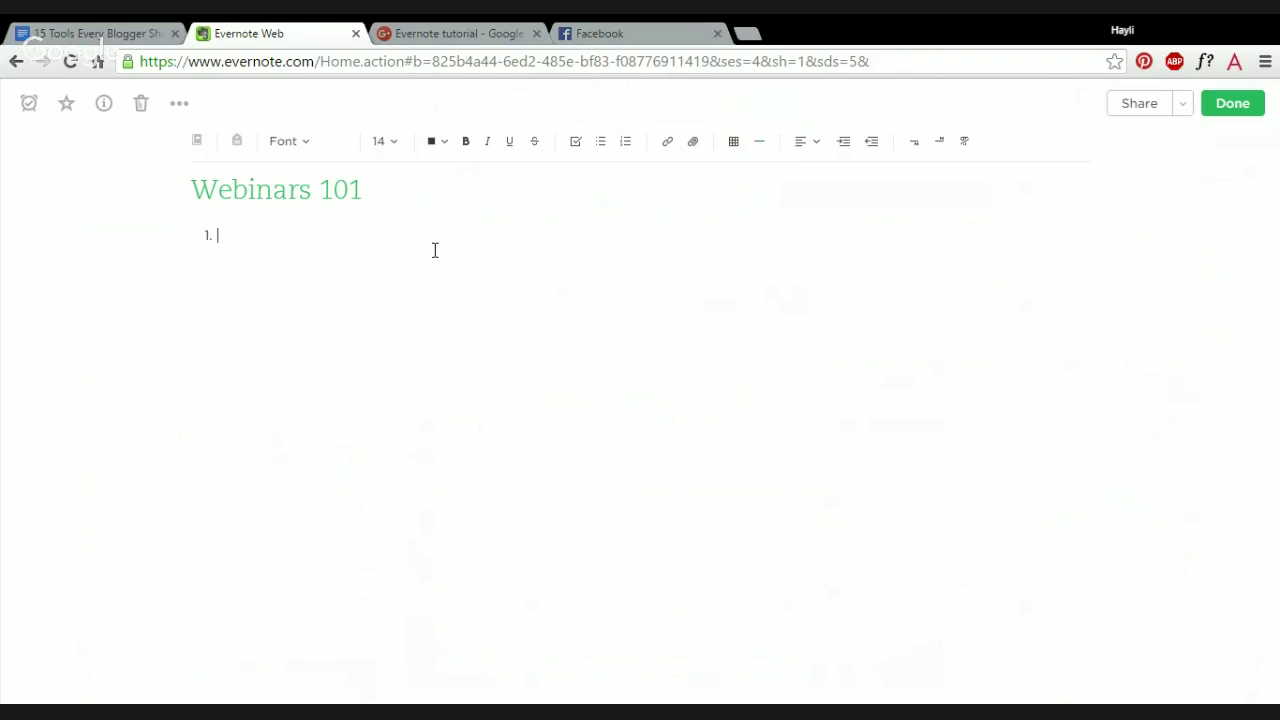
type("hdjkfsjlfdsa")
key("Return")
type("dhfisalfjhkdsalf;")
key("Return")
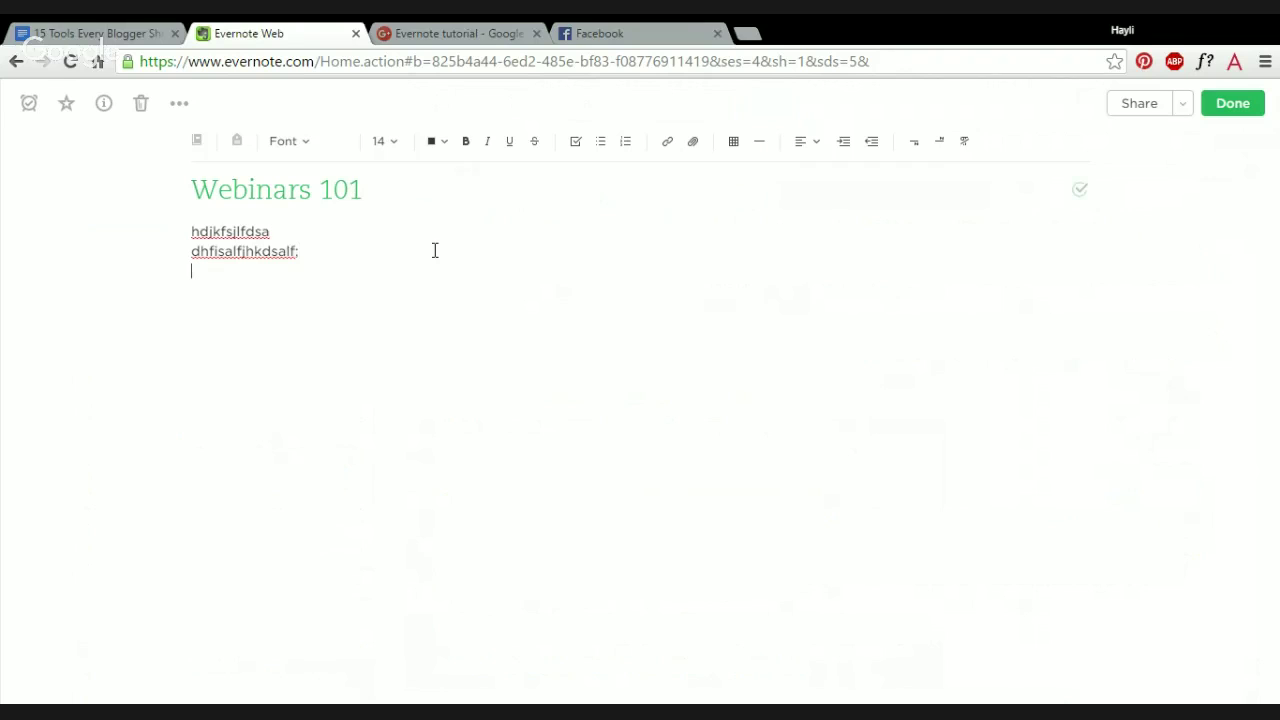
Insert a horizontal line below the two text lines and view the text alignment options
left_click(758, 154)
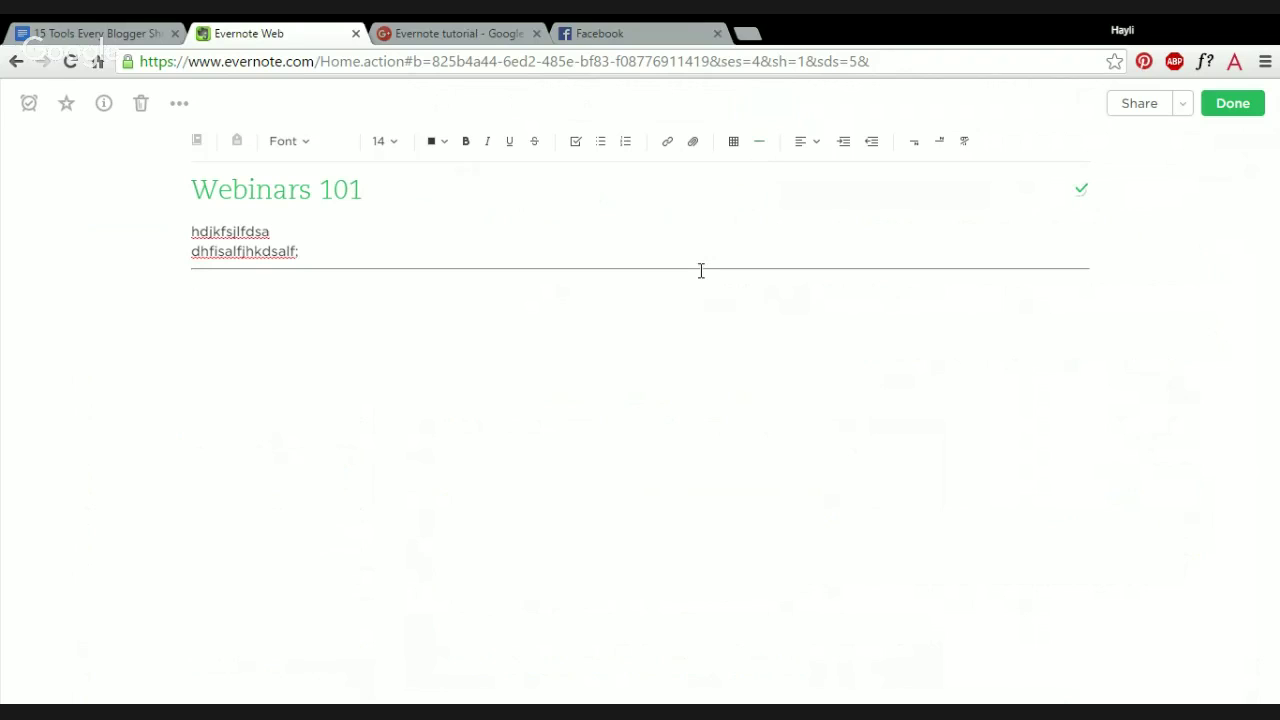
left_click(812, 146)
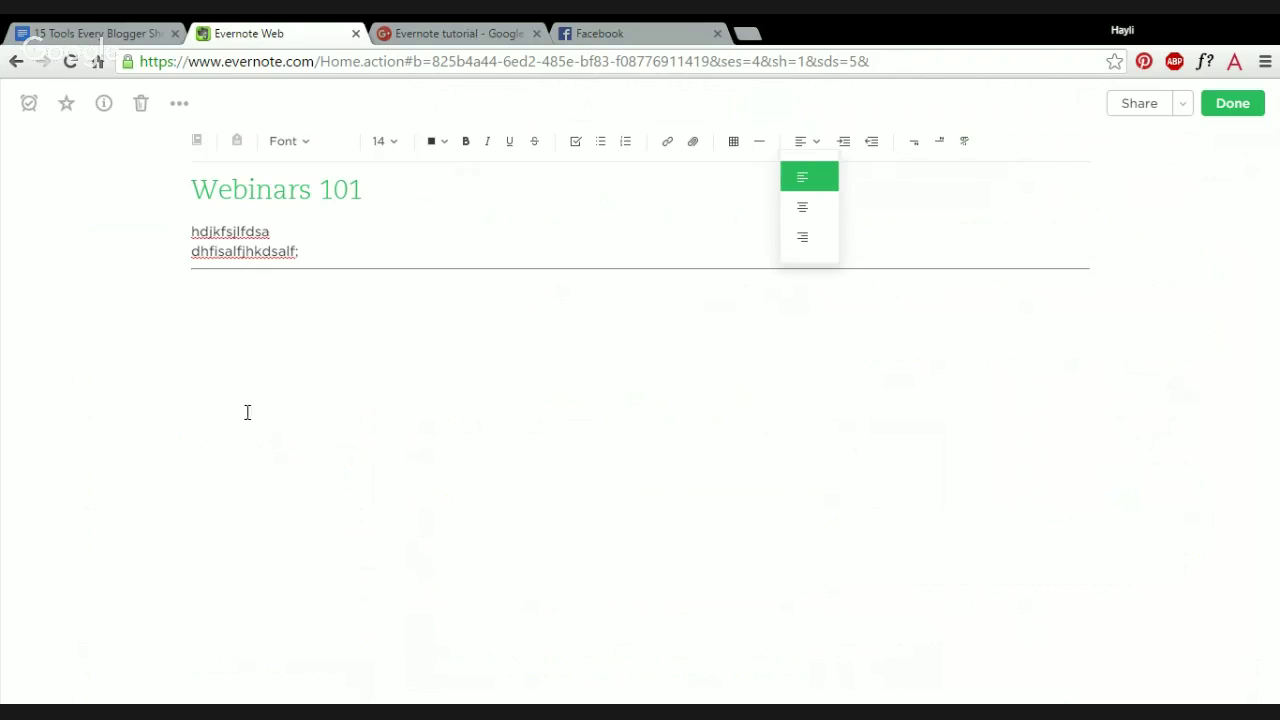
left_click(374, 268)
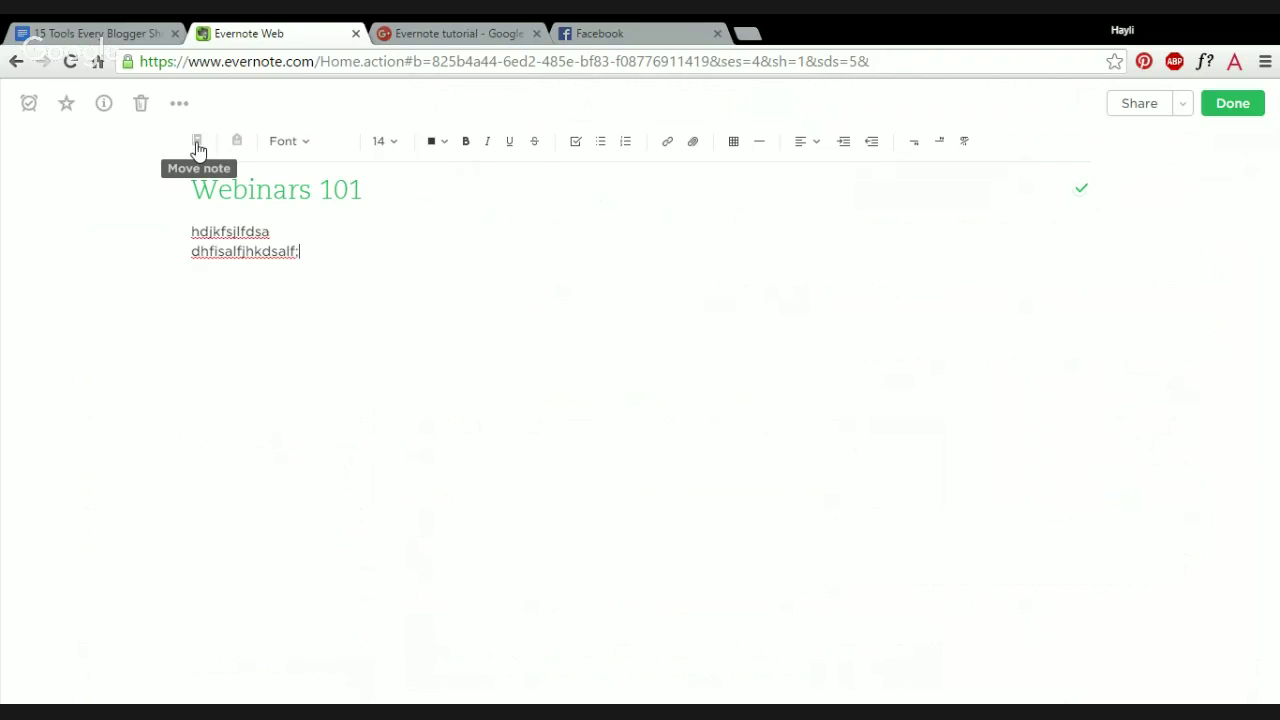
View the notebooks the note can be moved to, leaving it in Webinar Posts
left_click(198, 146)
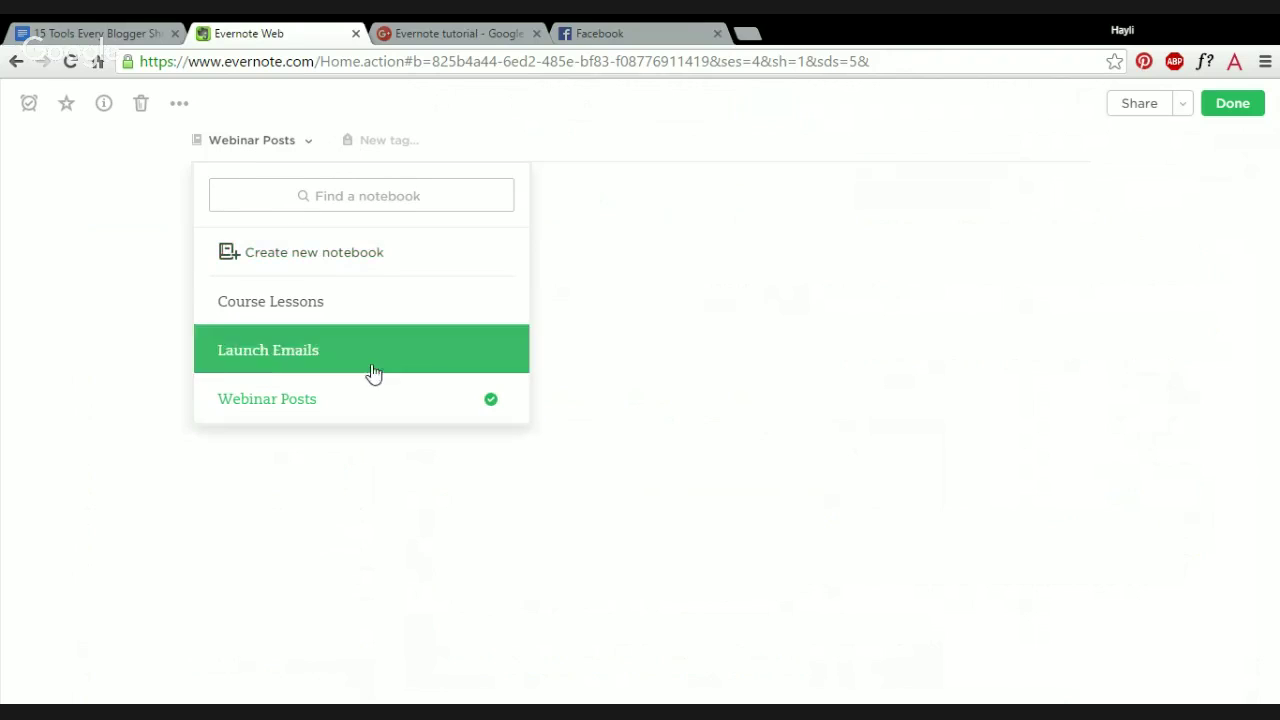
left_click(743, 300)
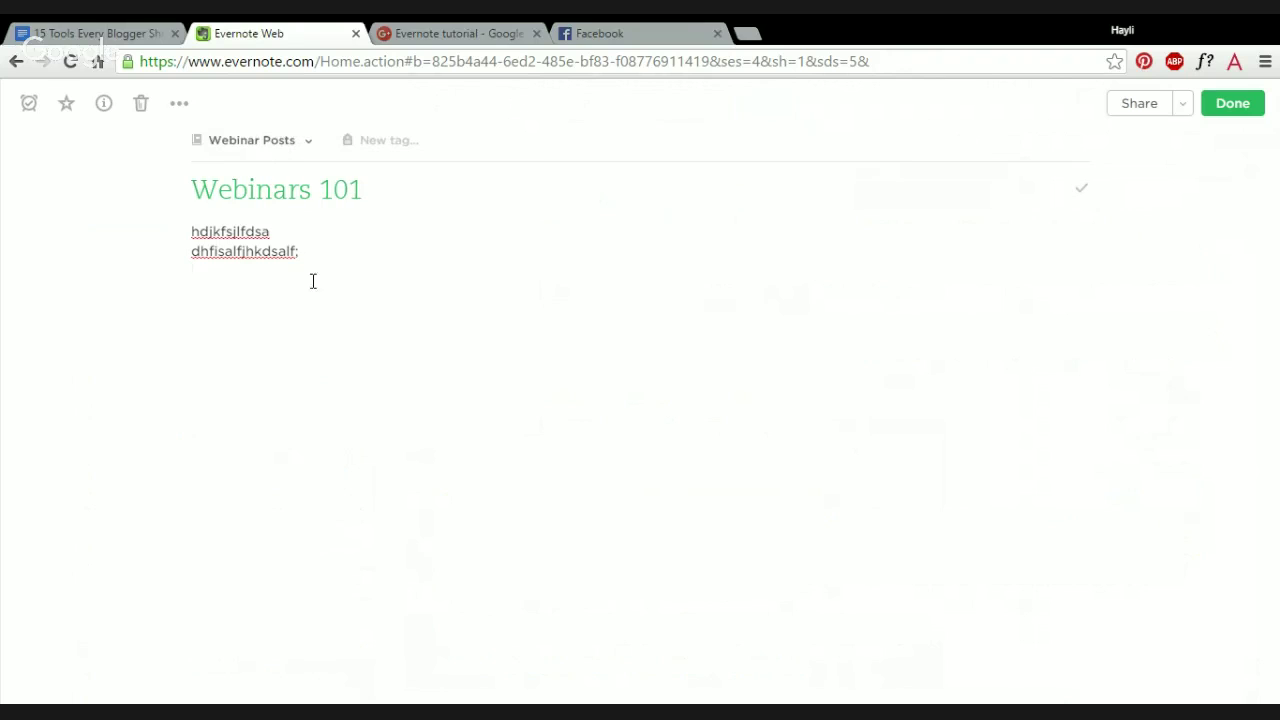
Tag the Webinars 101 note with "webinars" and finish editing it
left_click(367, 143)
type("webinars")
key("Return")
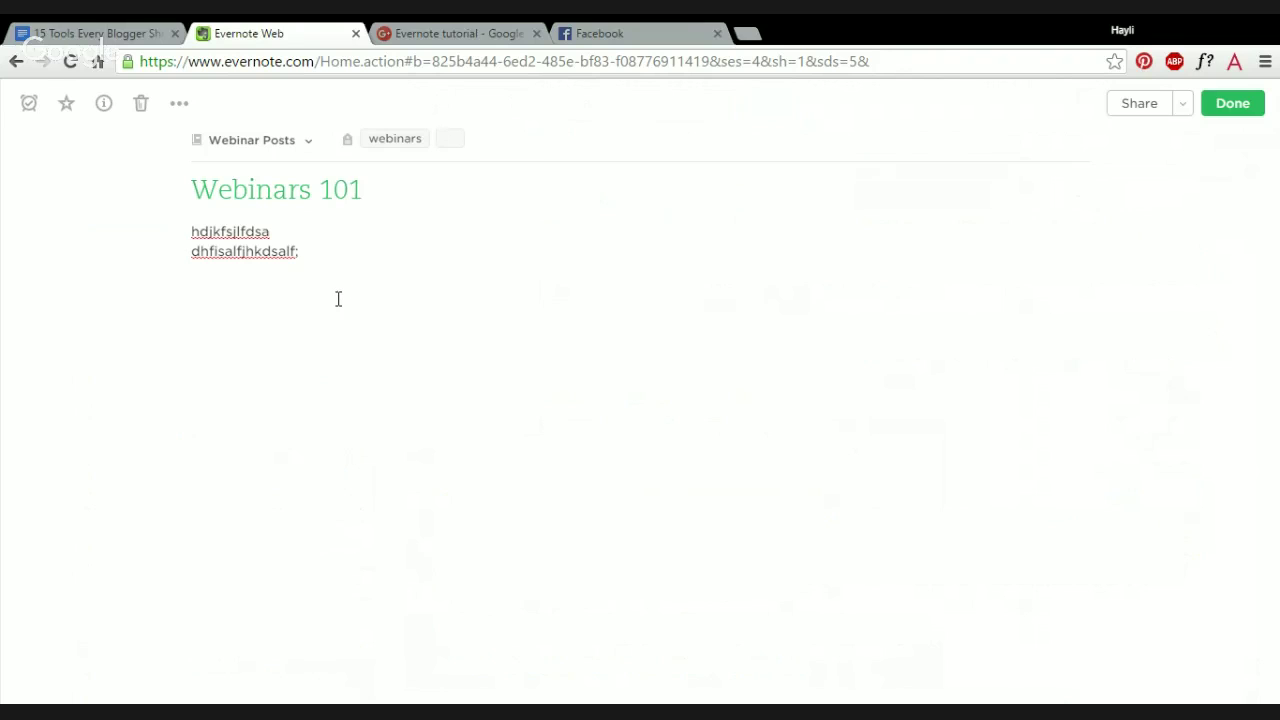
left_click(1230, 106)
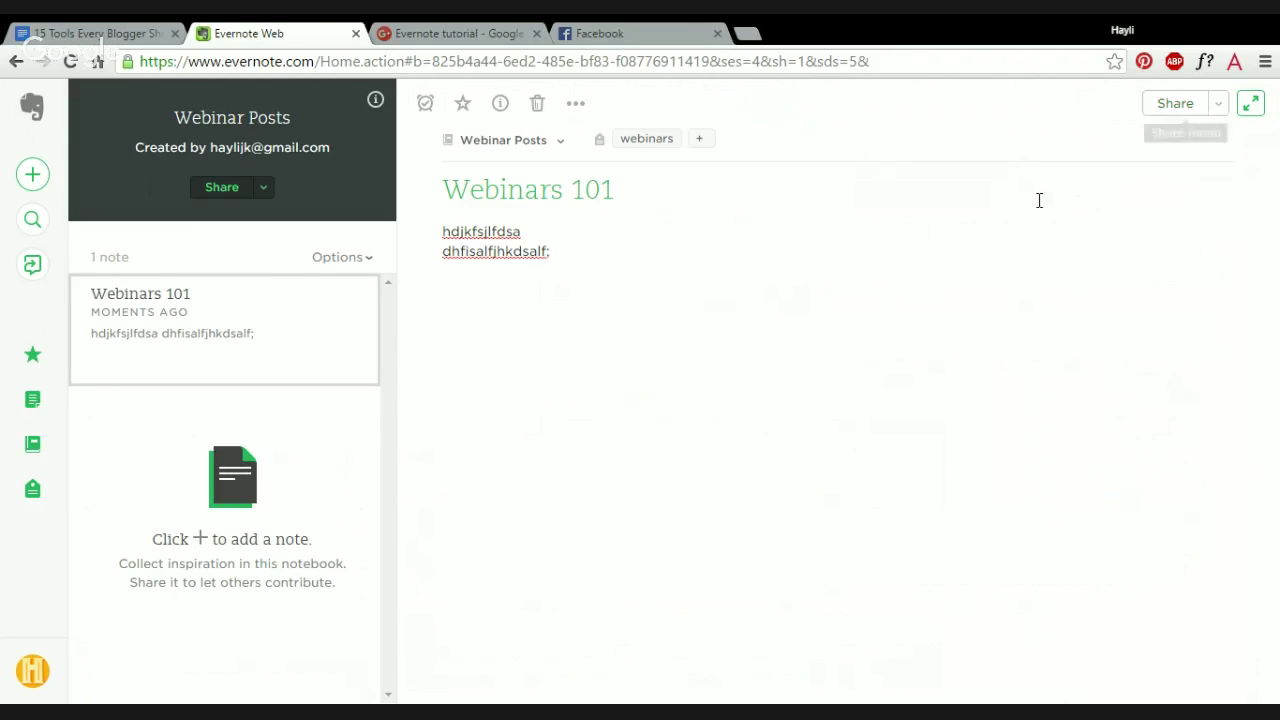
View the sharing options available for the Webinars 101 note
left_click(1219, 106)
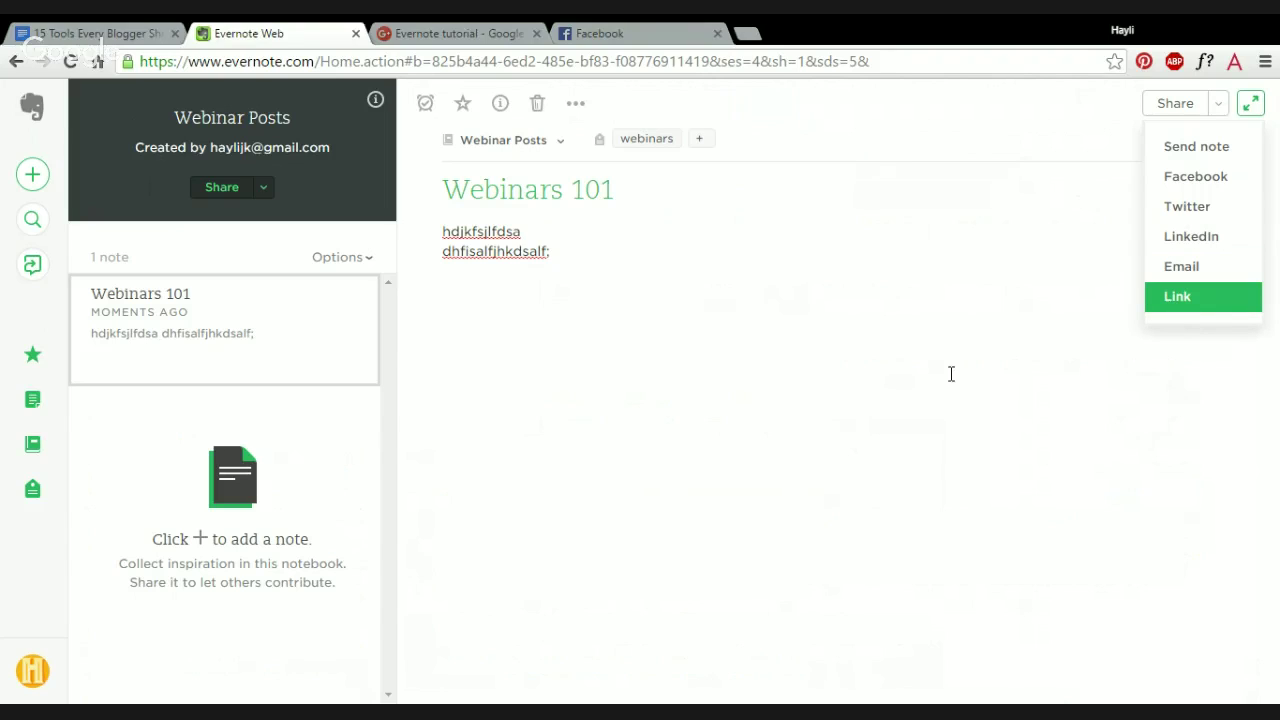
left_click(891, 321)
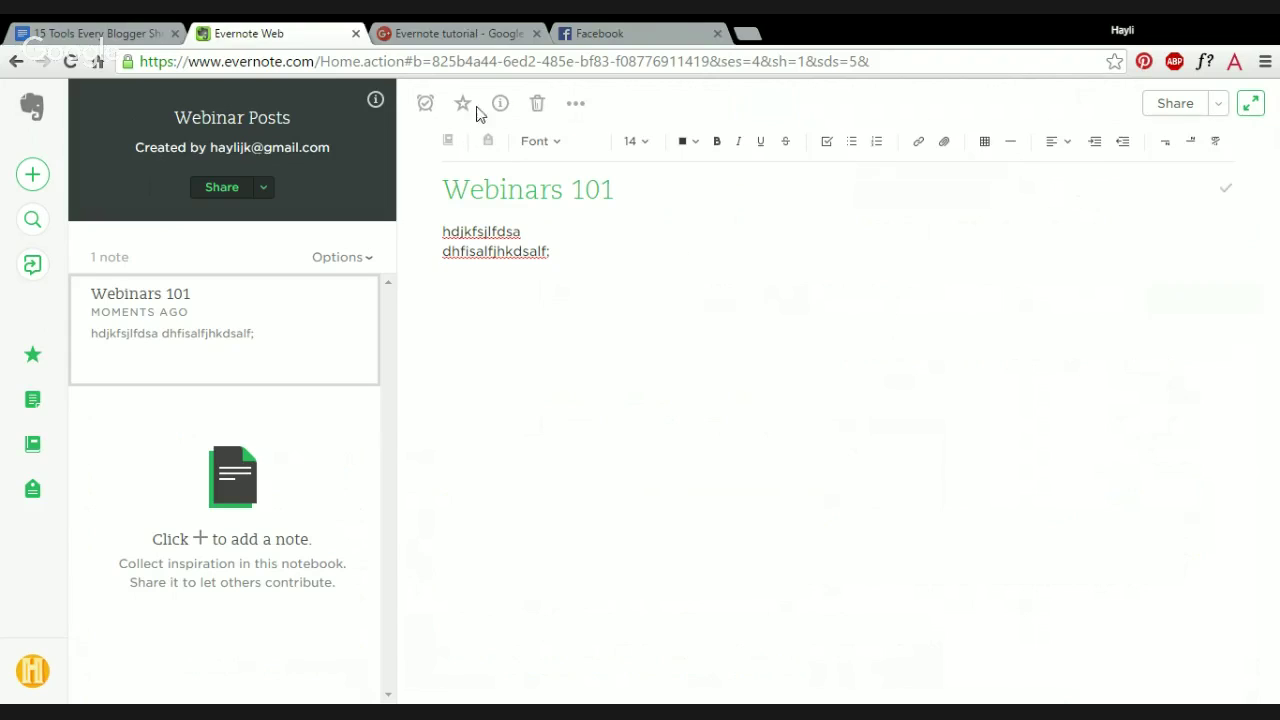
Add a reminder to the Webinars 101 note and view its note info without changing anything
left_click(424, 108)
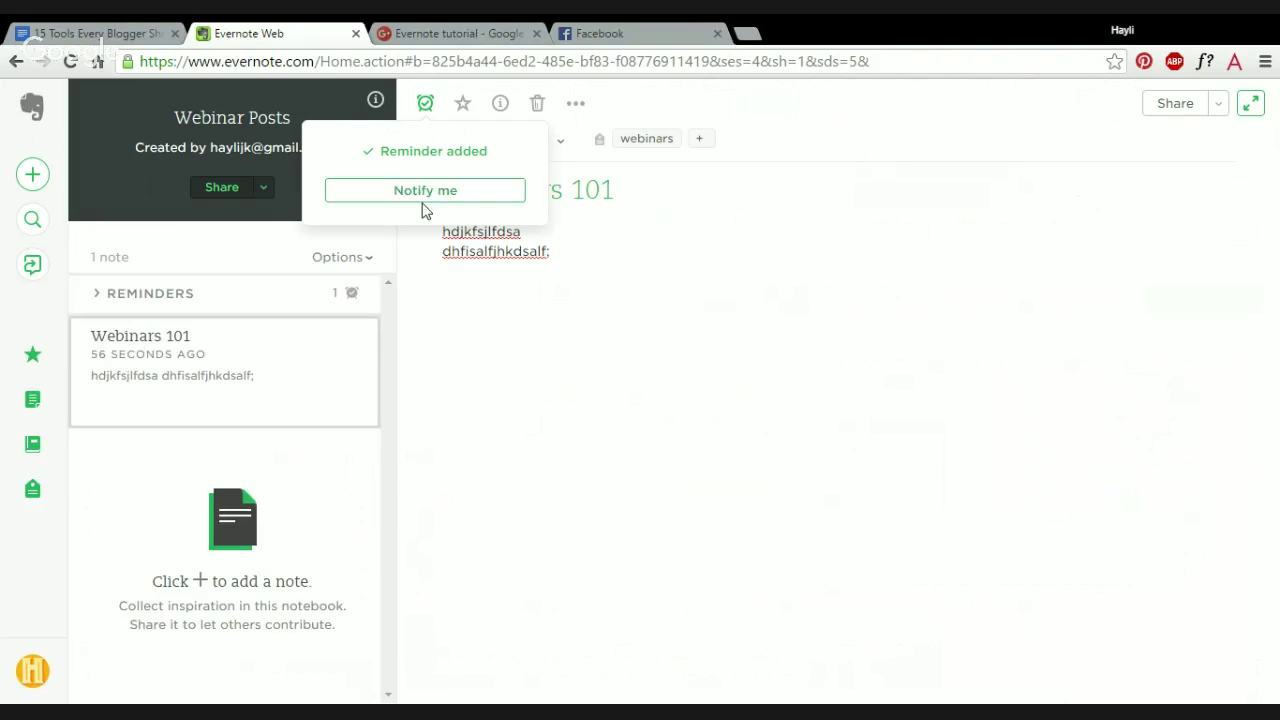
left_click(500, 105)
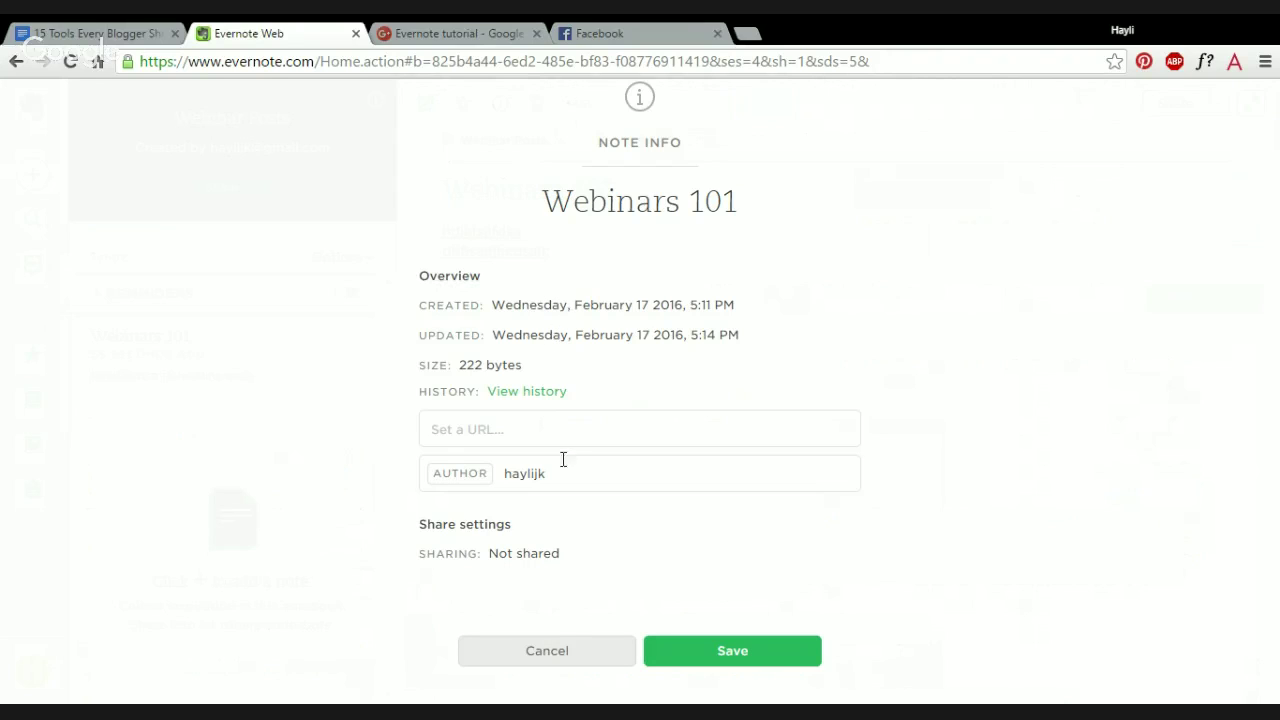
left_click(546, 655)
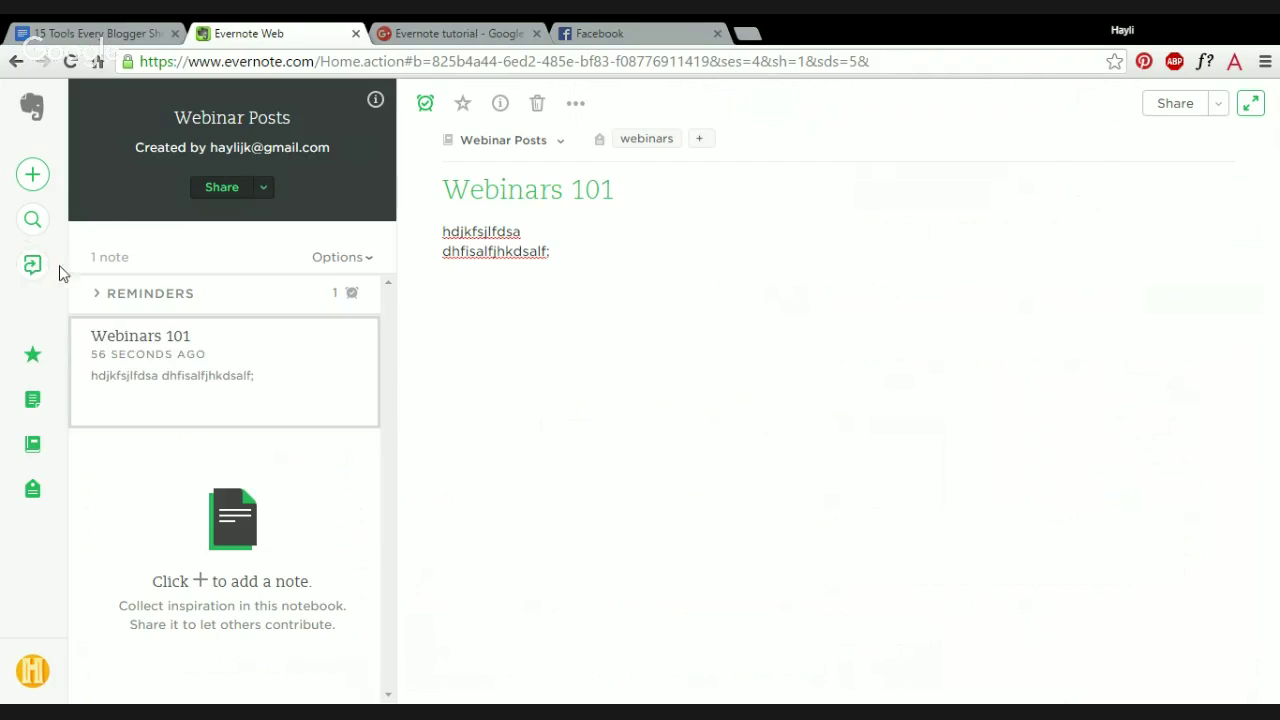
Search all your notebooks instead of only Webinar Posts for "lesson", and return to the full notes list
left_click(32, 218)
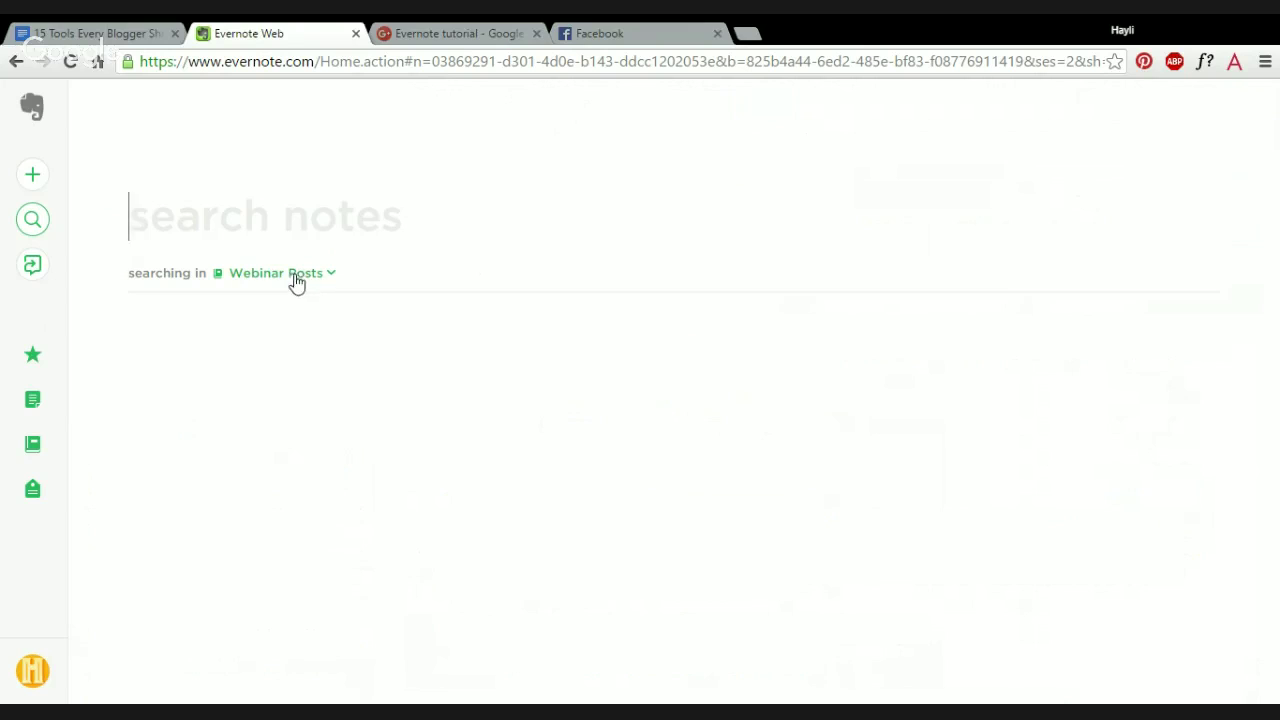
left_click(289, 275)
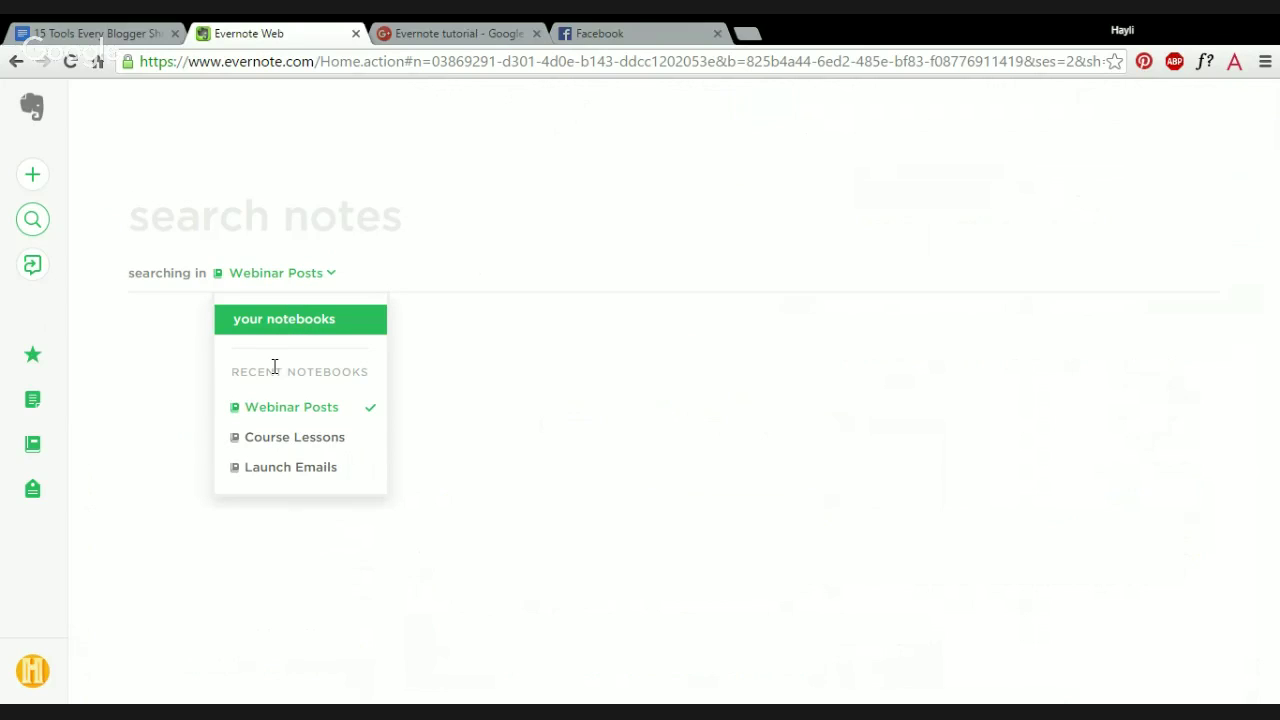
left_click(290, 318)
type("lesson")
key("Return")
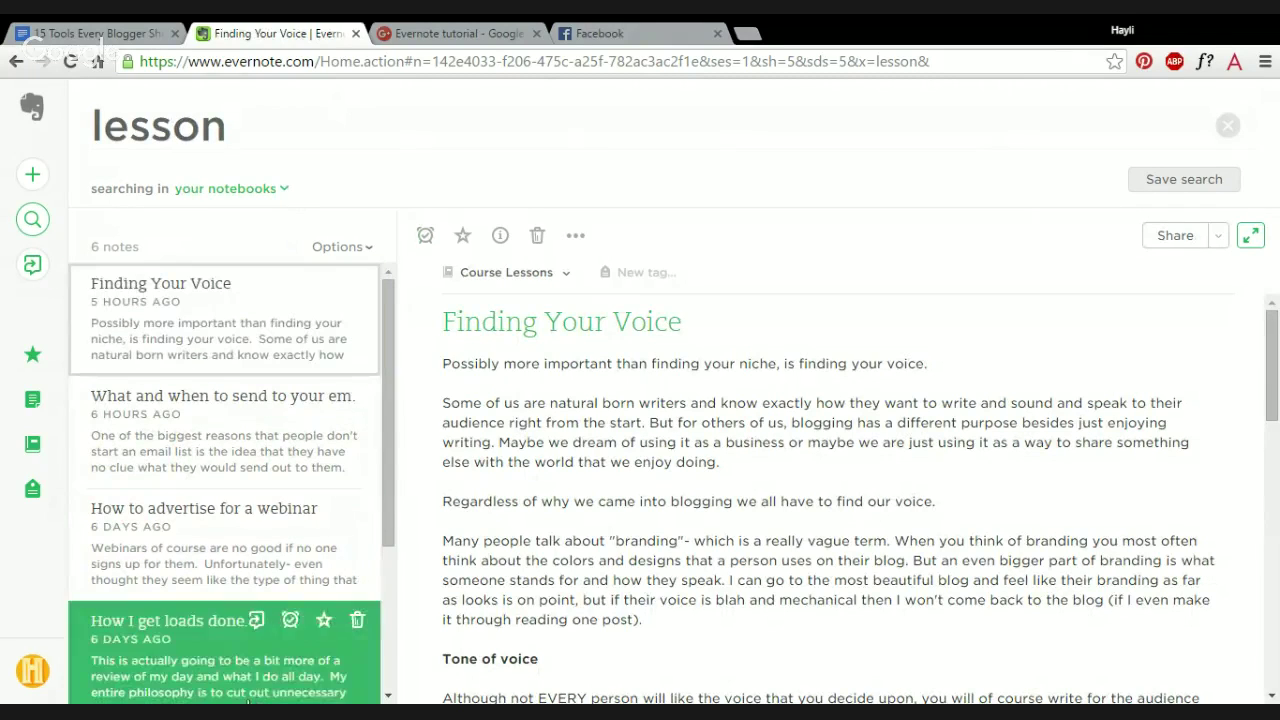
left_click(33, 410)
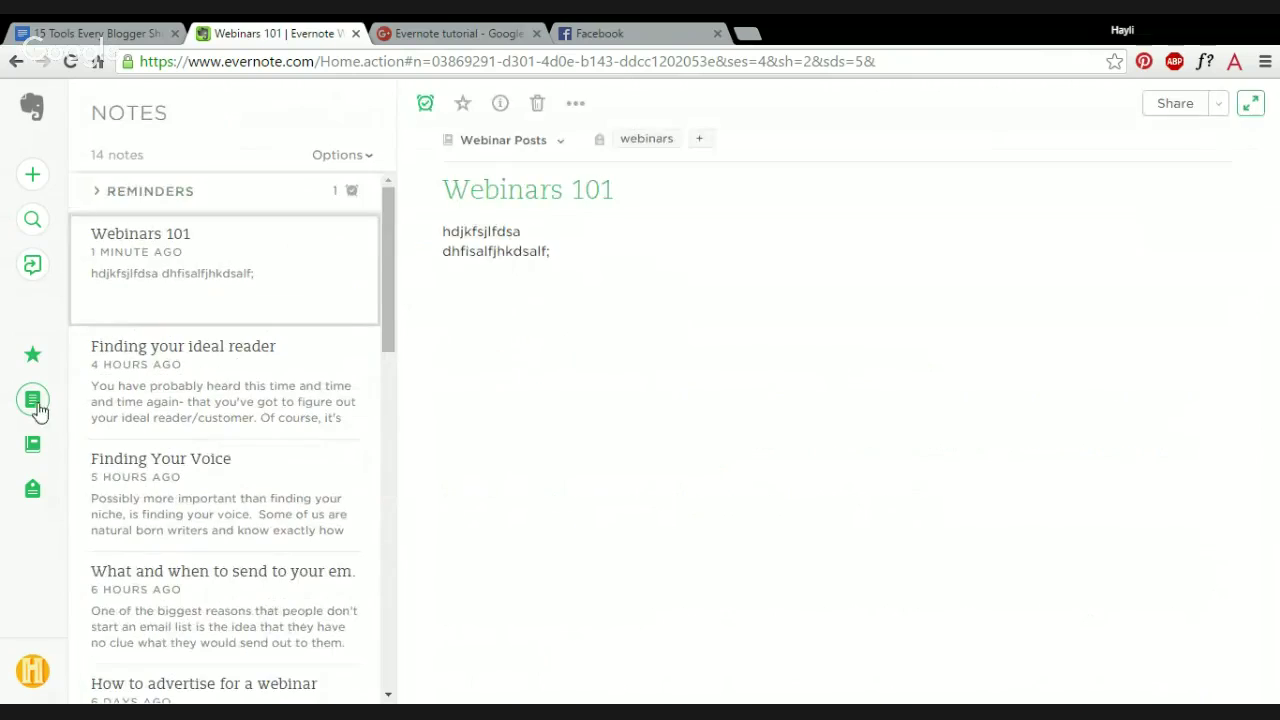
Delete the "webinars" tag from the tag list and return to the notes list
left_click(33, 490)
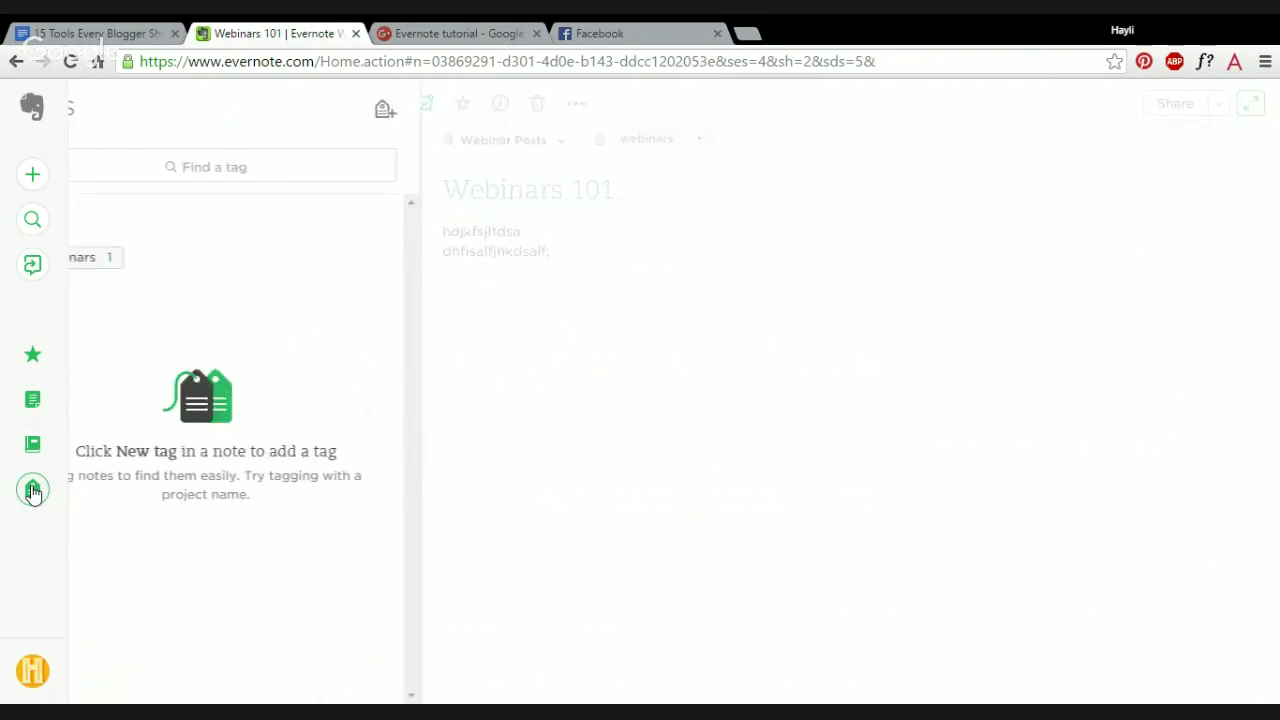
mouse_move(189, 263)
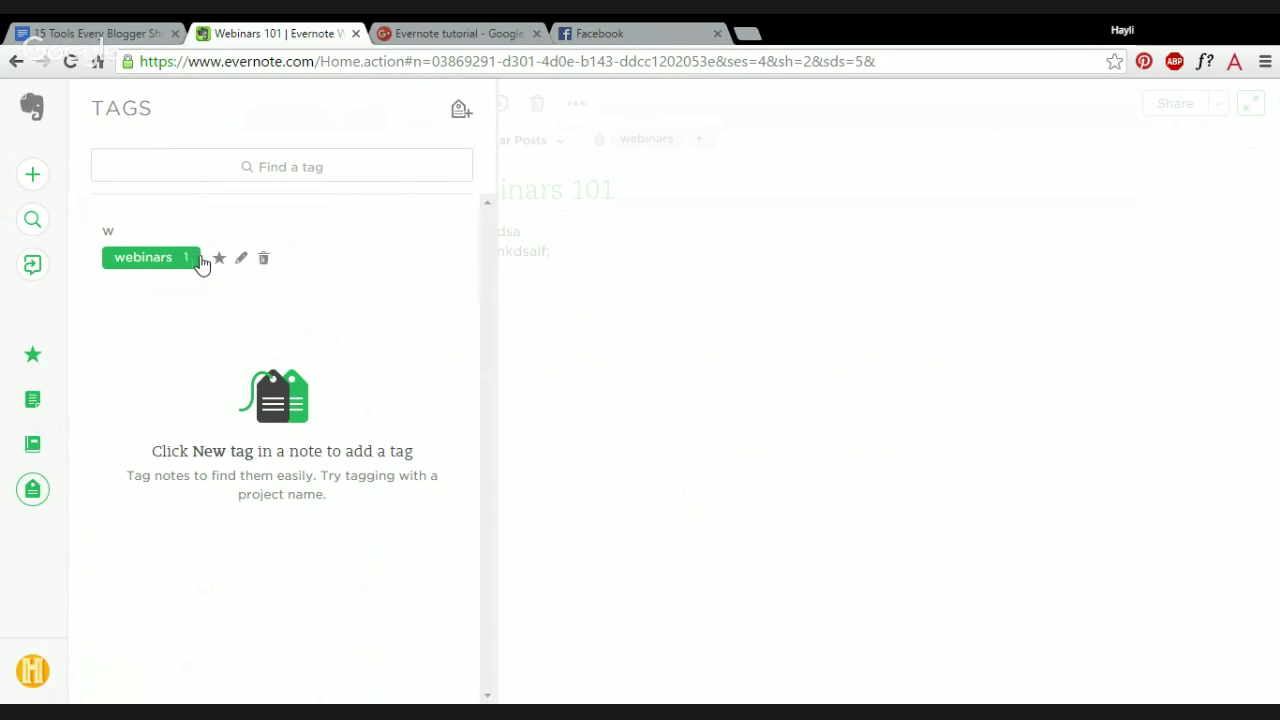
left_click(265, 260)
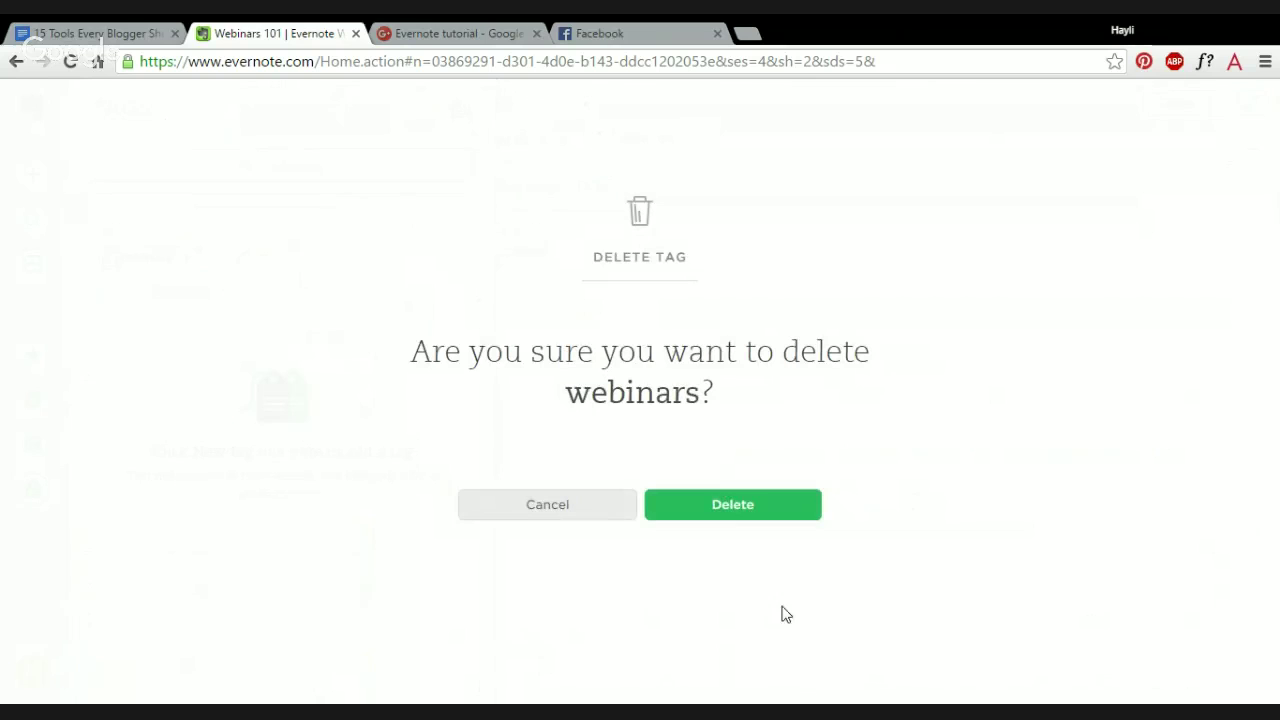
left_click(752, 520)
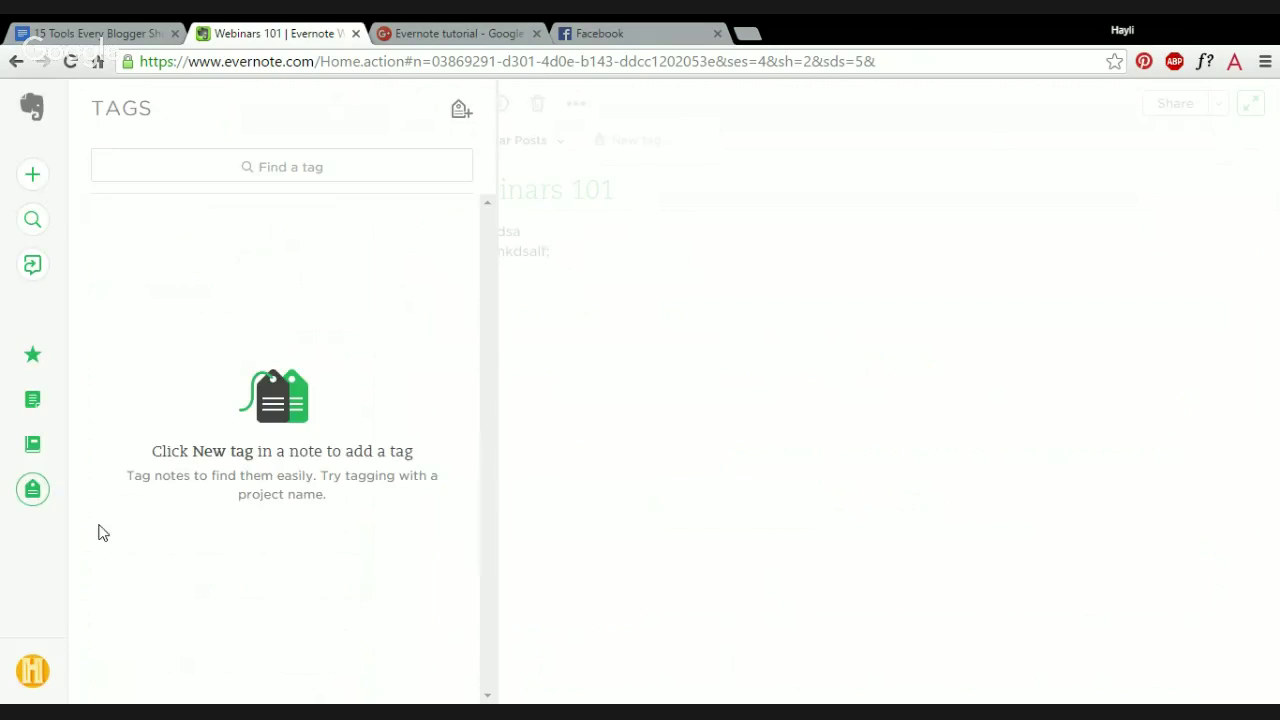
left_click(32, 402)
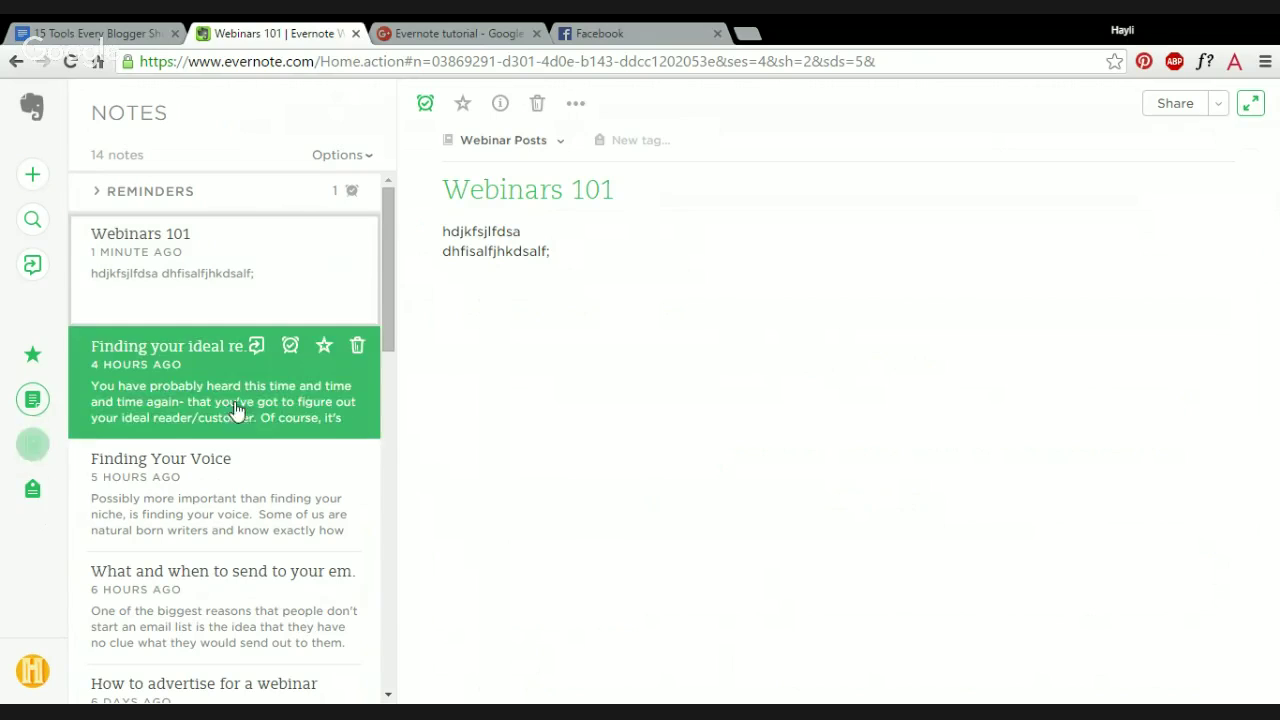
View the notebooks a new note can be filed in, and discard the new note
left_click(31, 174)
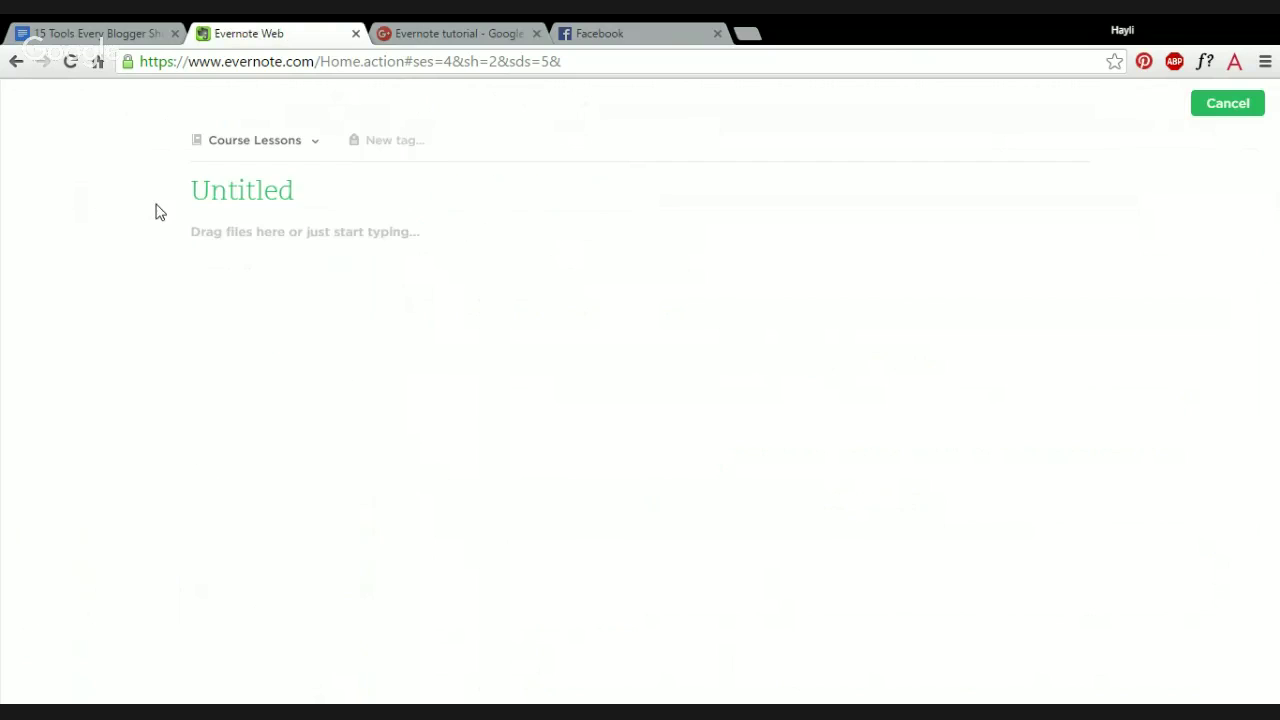
left_click(315, 147)
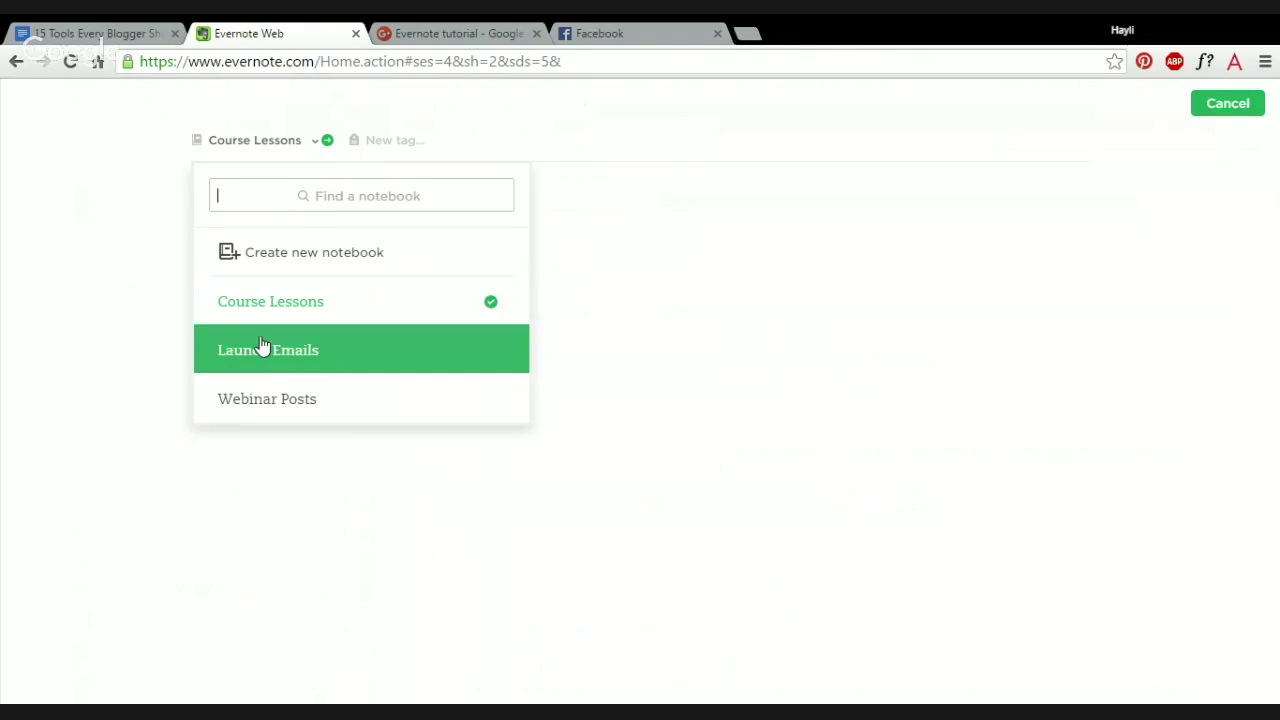
left_click(1231, 110)
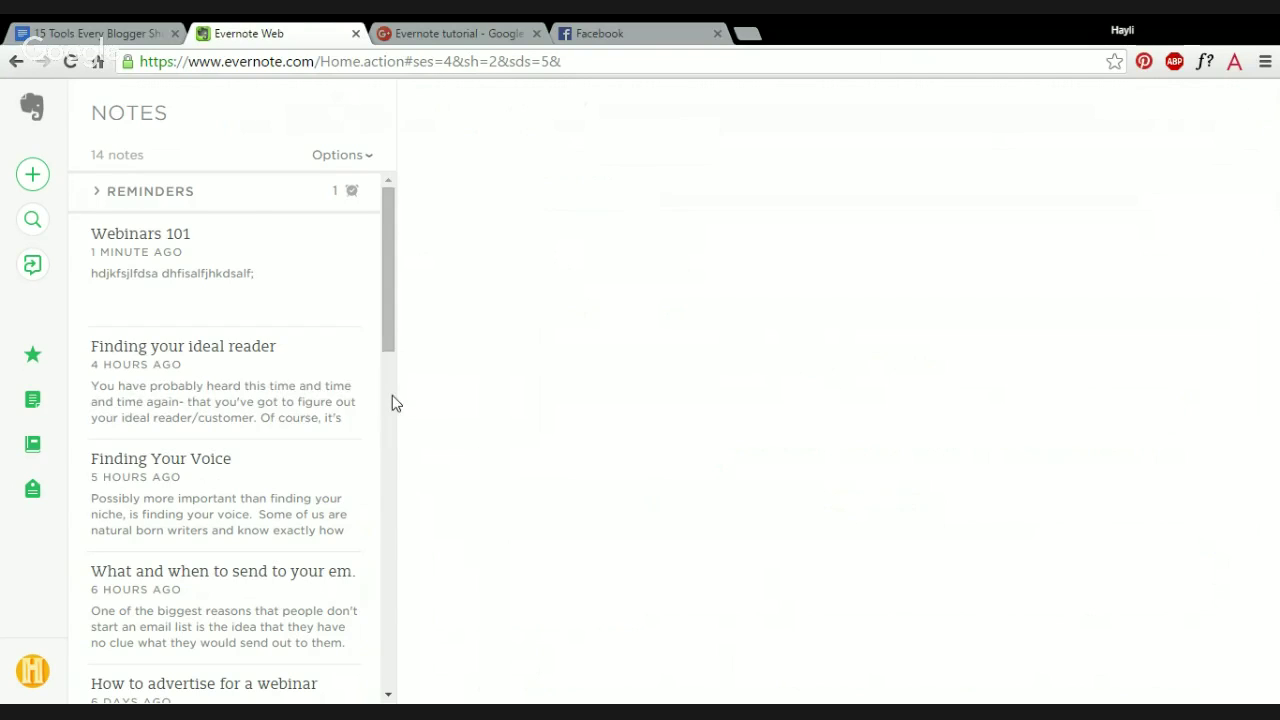
View the reminder listed for the Webinar Posts notebook and collapse the reminders again
left_click(331, 192)
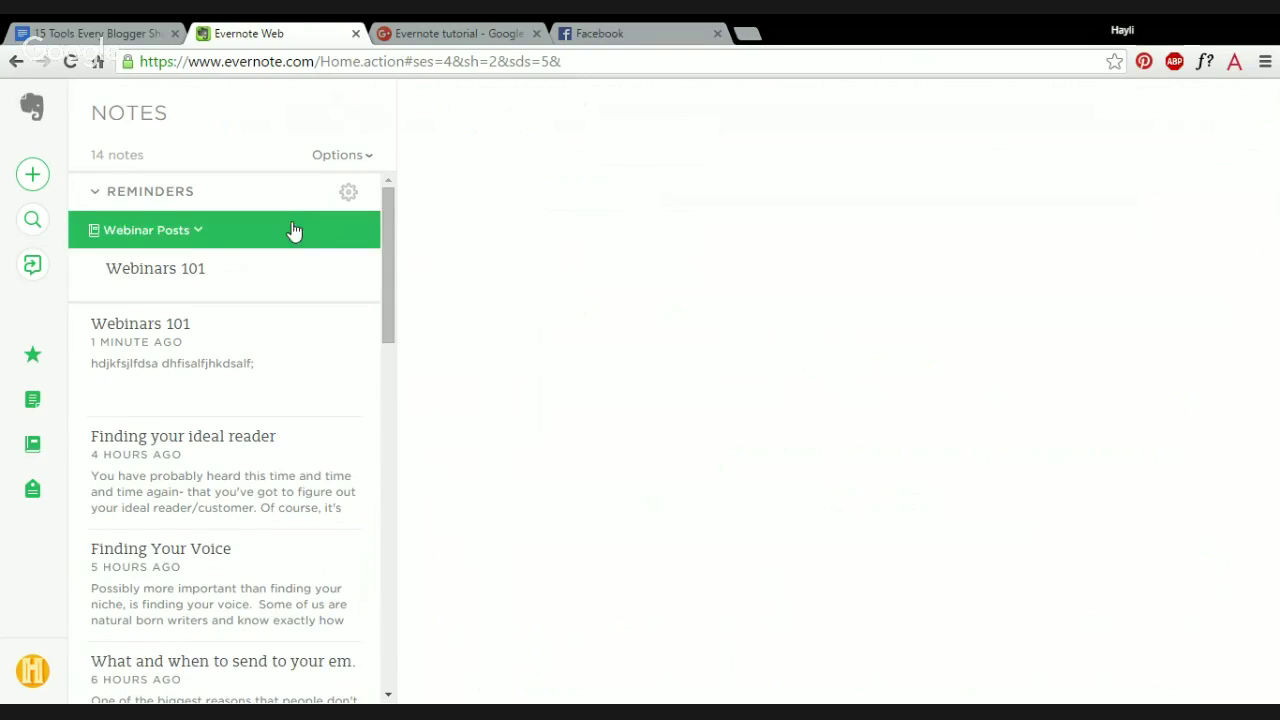
mouse_move(369, 289)
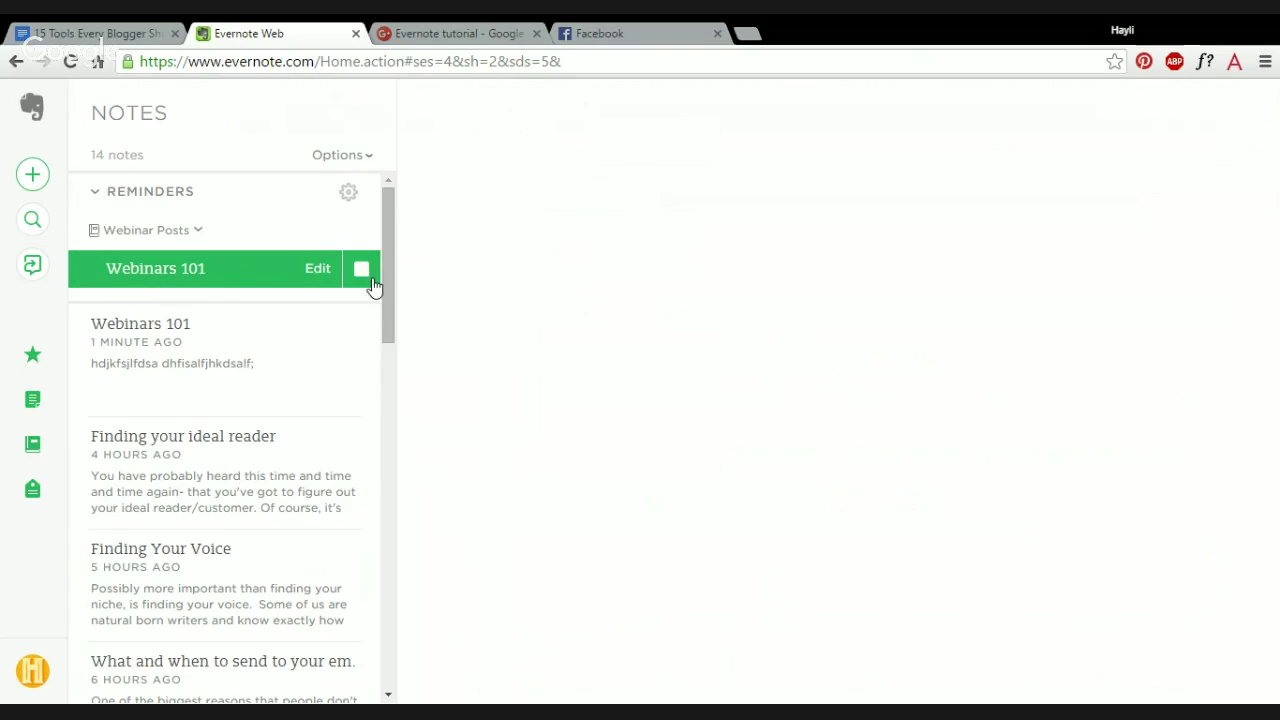
left_click(203, 193)
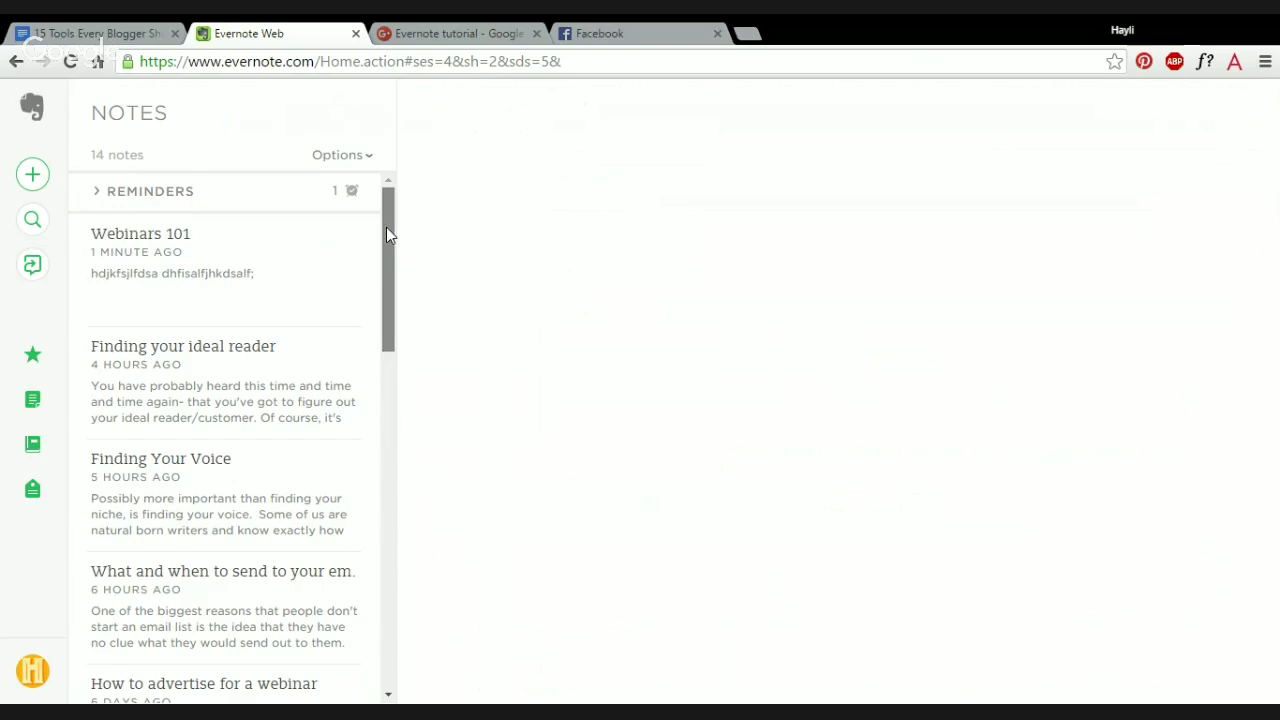
Browse the list of all notes and view its sorting and display options
left_click_drag(386, 227, 388, 292)
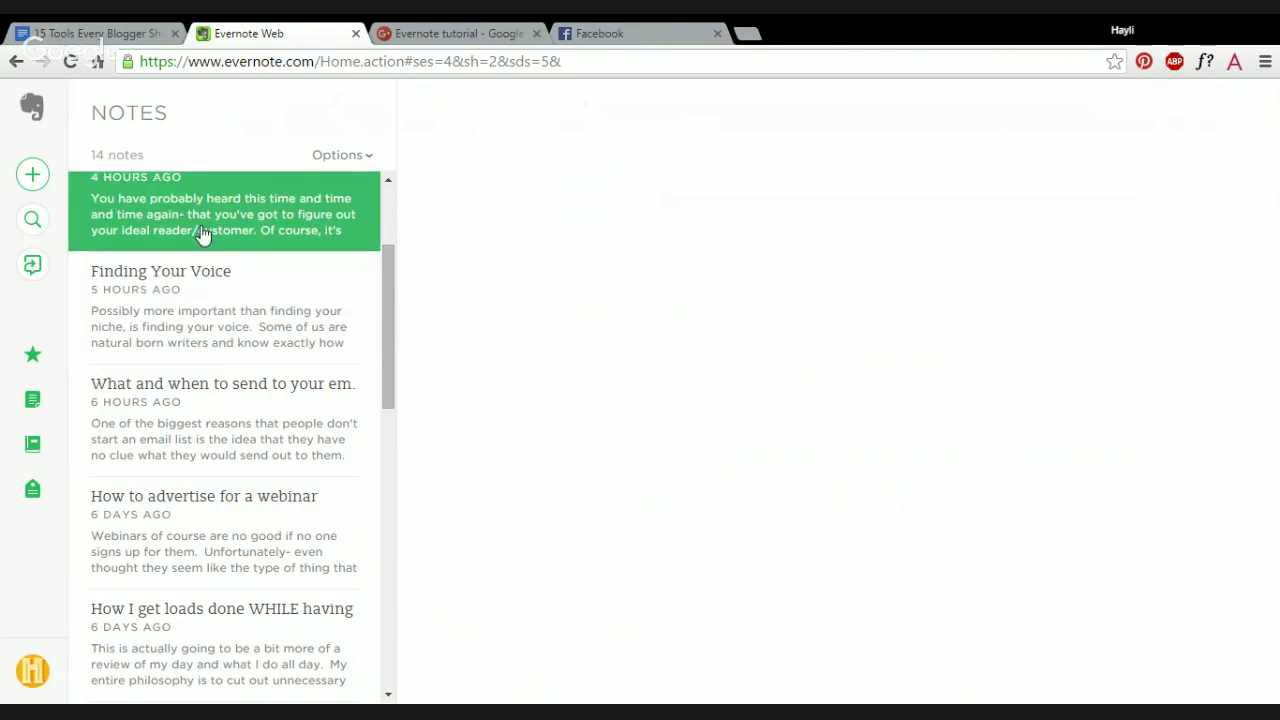
left_click_drag(384, 287, 386, 228)
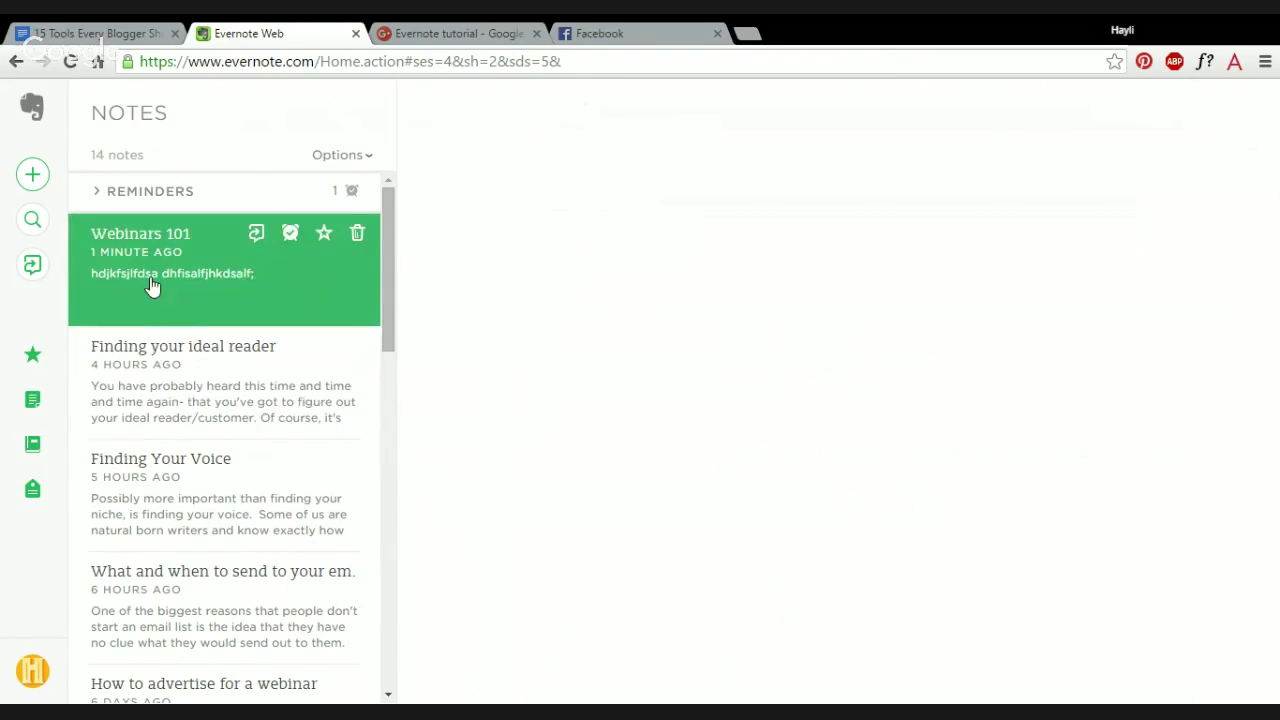
left_click(355, 160)
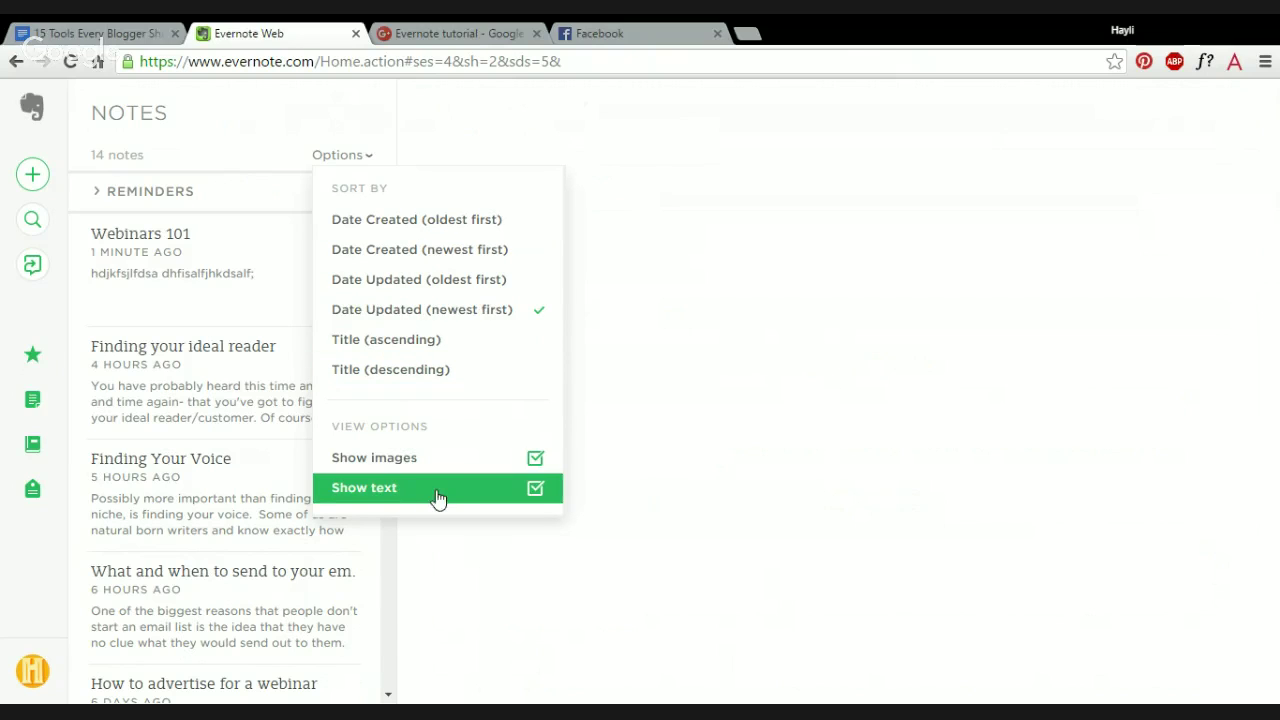
Open the Webinars 101 note for editing, add a line break at its end, and delete the note
left_click(166, 286)
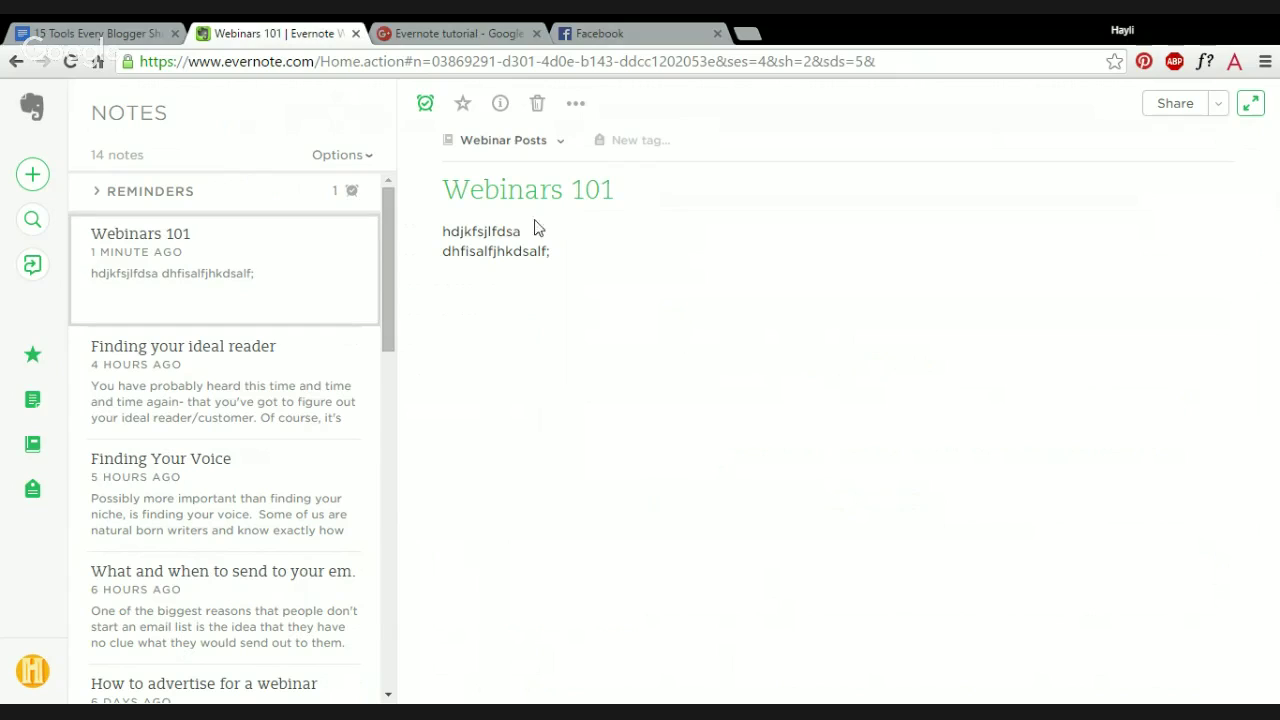
left_click(623, 226)
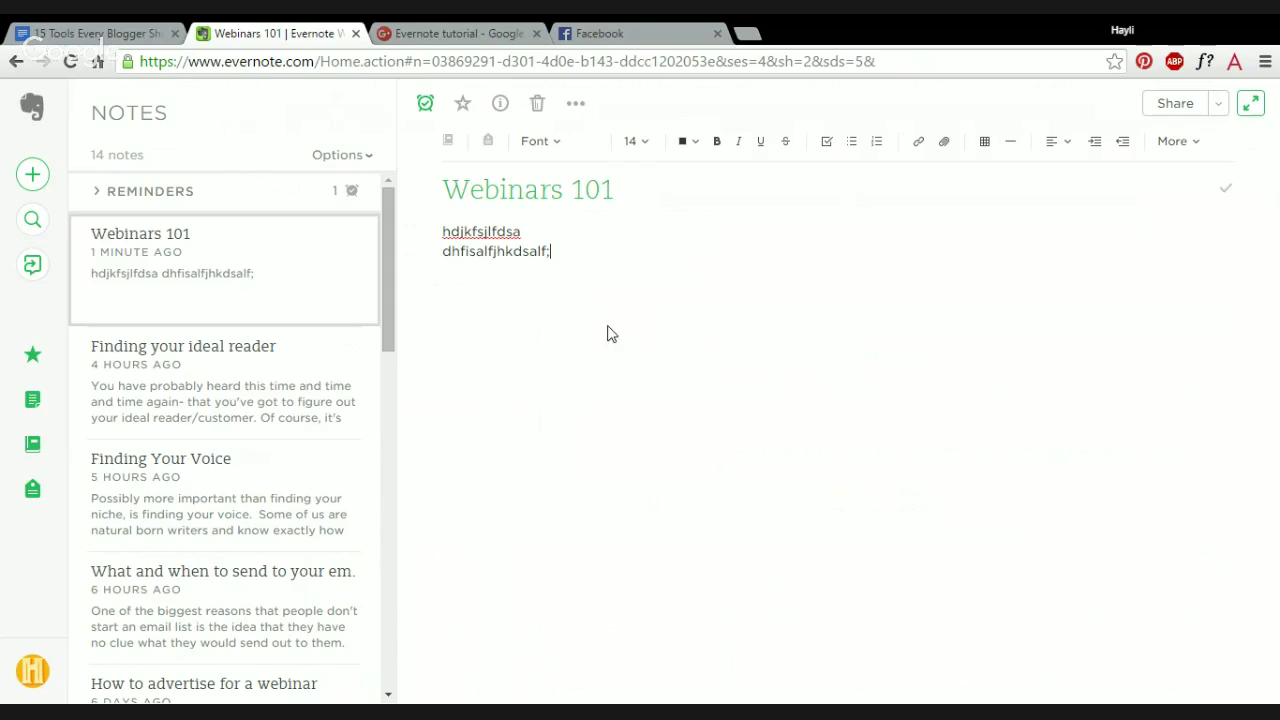
key("Return")
left_click(538, 105)
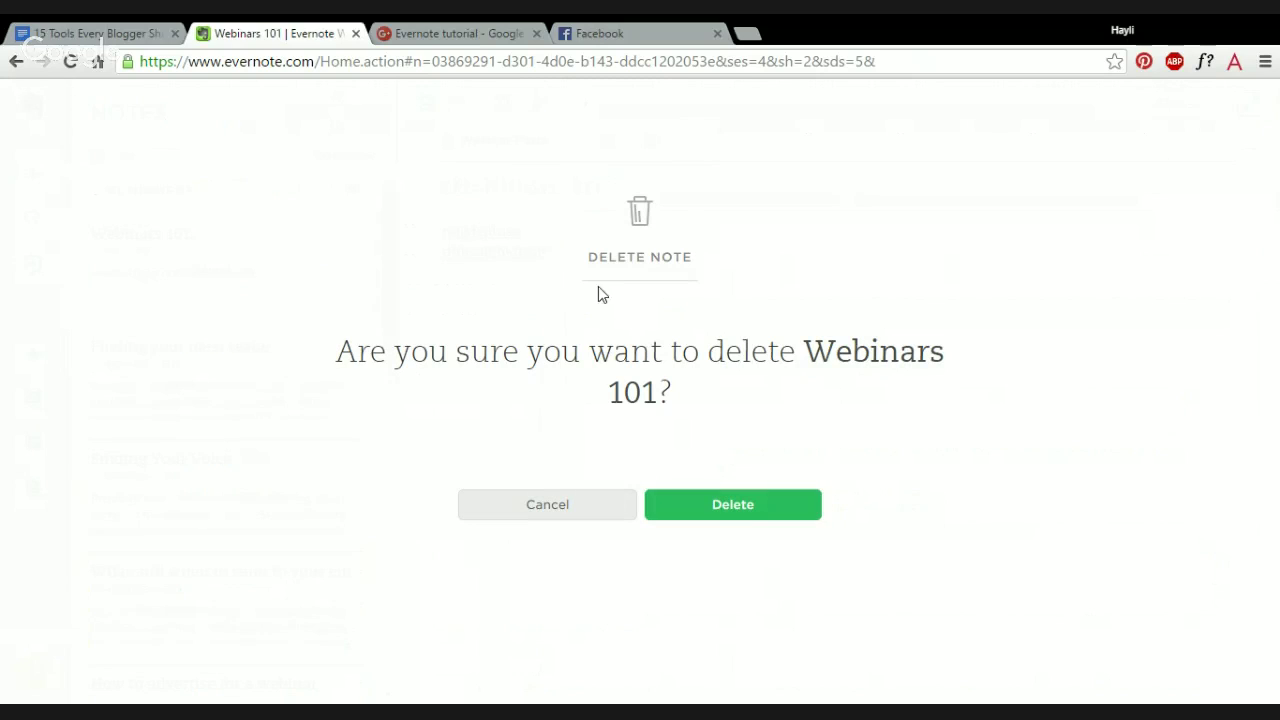
left_click(732, 506)
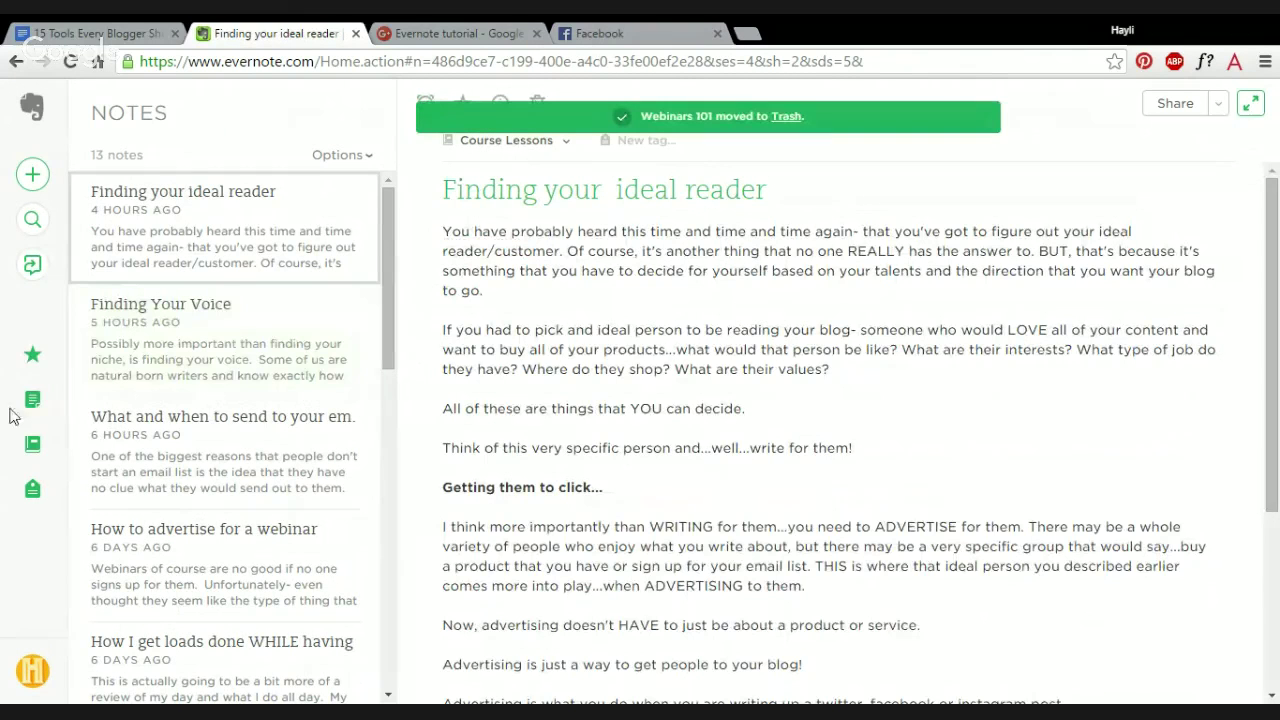
View the shortcuts and Work Chat sections, and return to the notes list
left_click(31, 360)
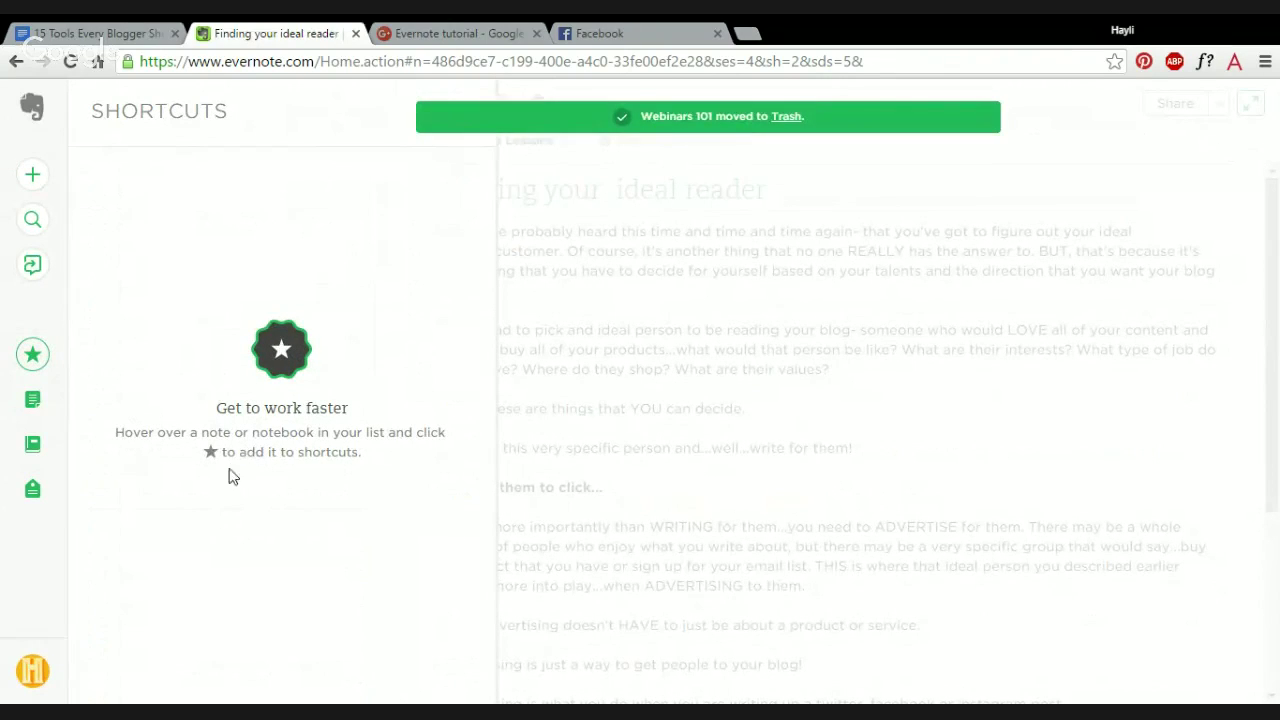
left_click(35, 276)
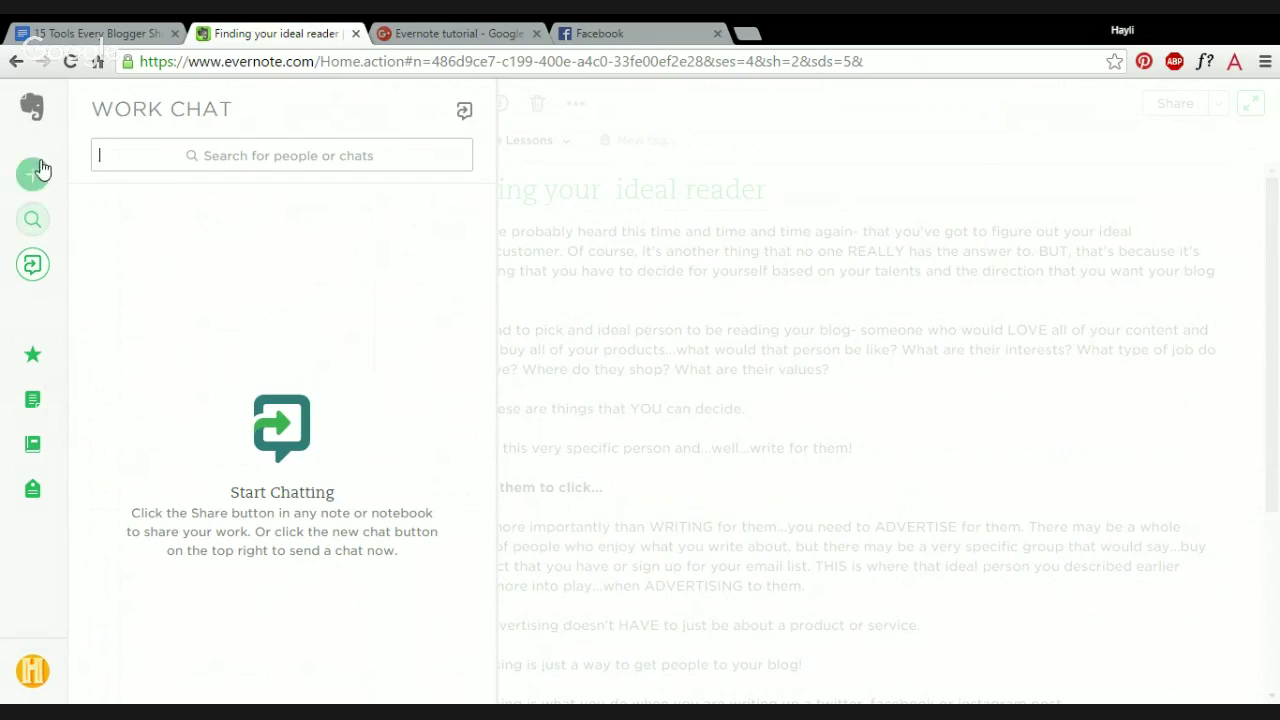
left_click(33, 405)
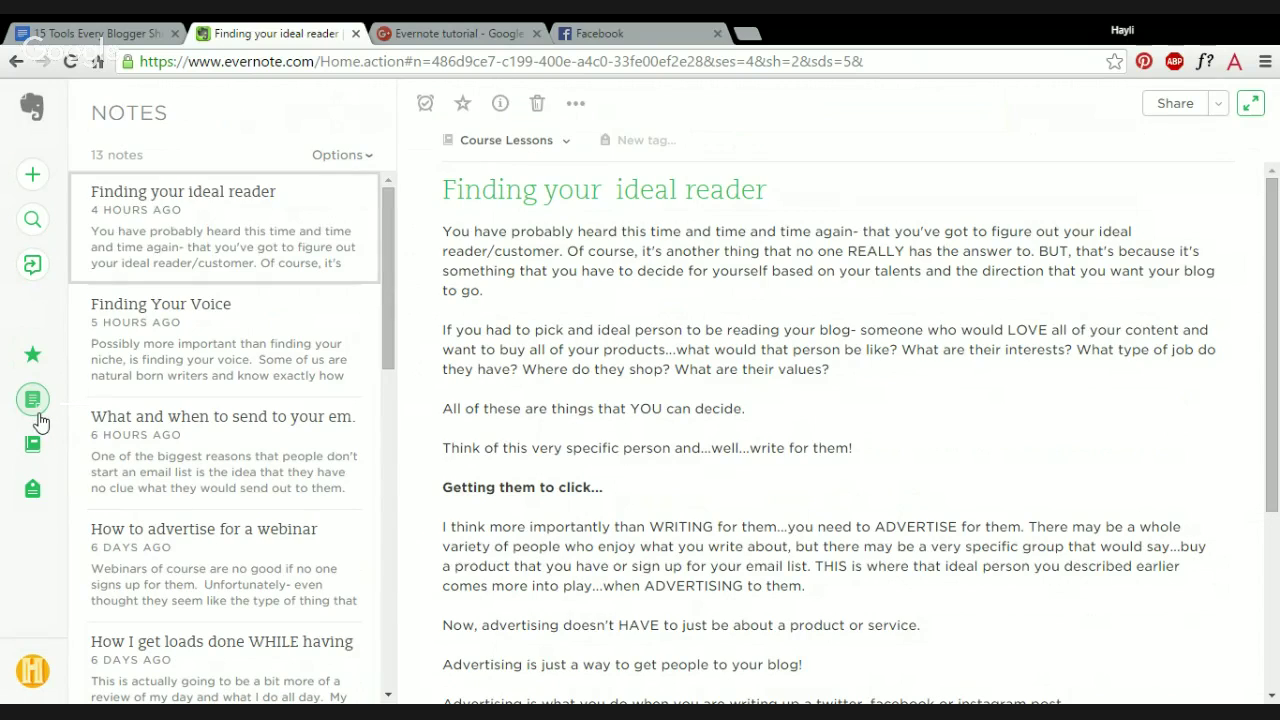